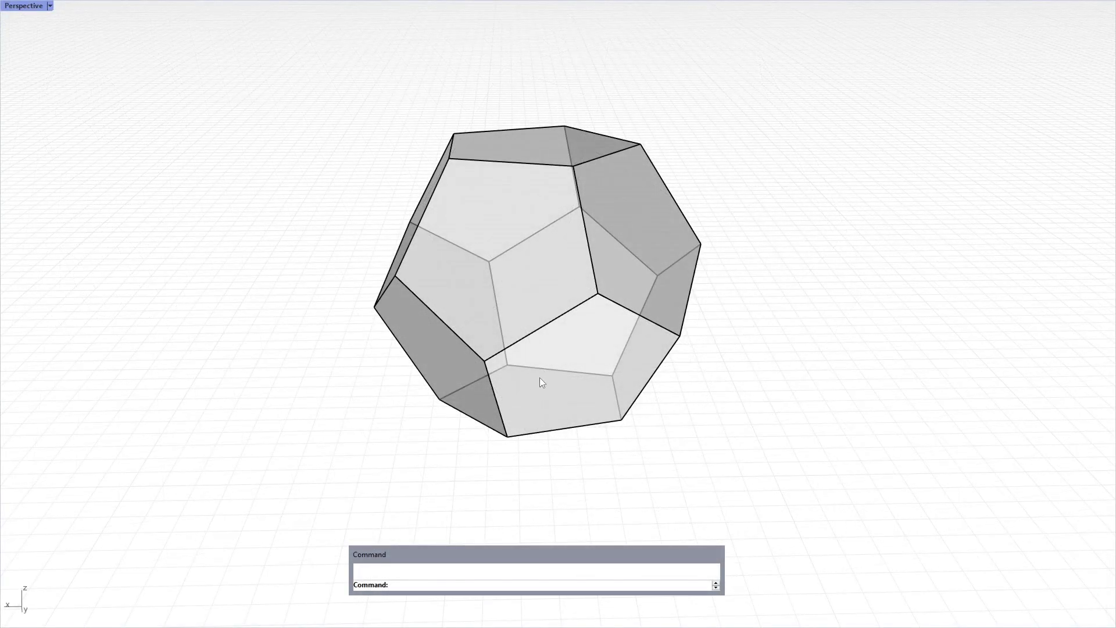
Step: Orbit around the closed dodecahedron from several angles, then window-select the entire polysurface
right_drag(742, 373, 700, 389)
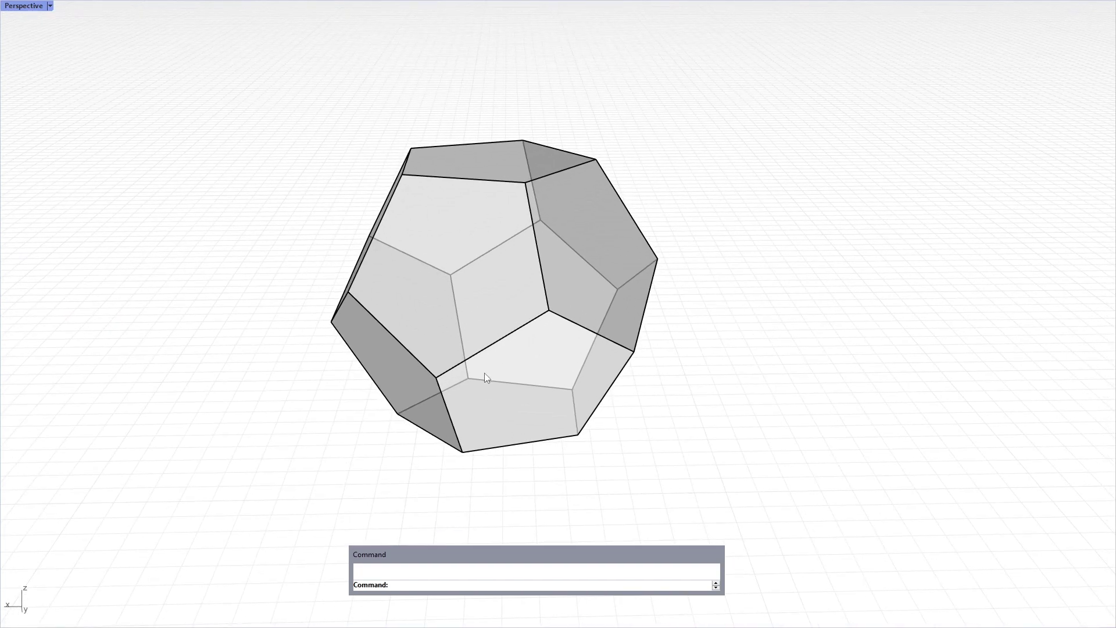
right_drag(481, 378, 694, 352)
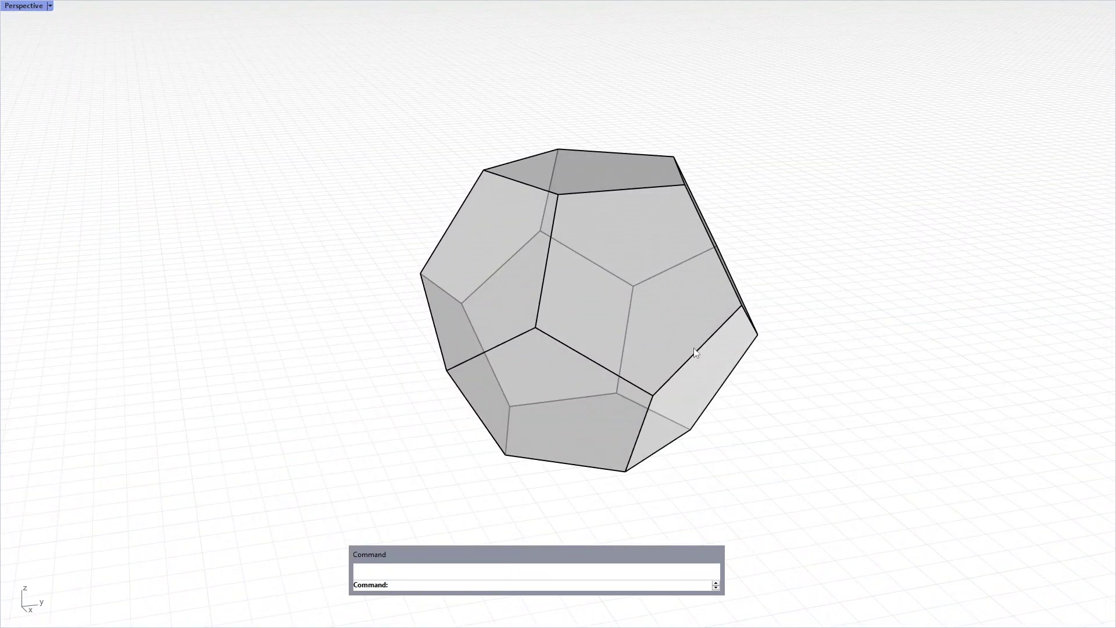
shift+right_drag(790, 369, 693, 353)
right_drag(519, 378, 574, 371)
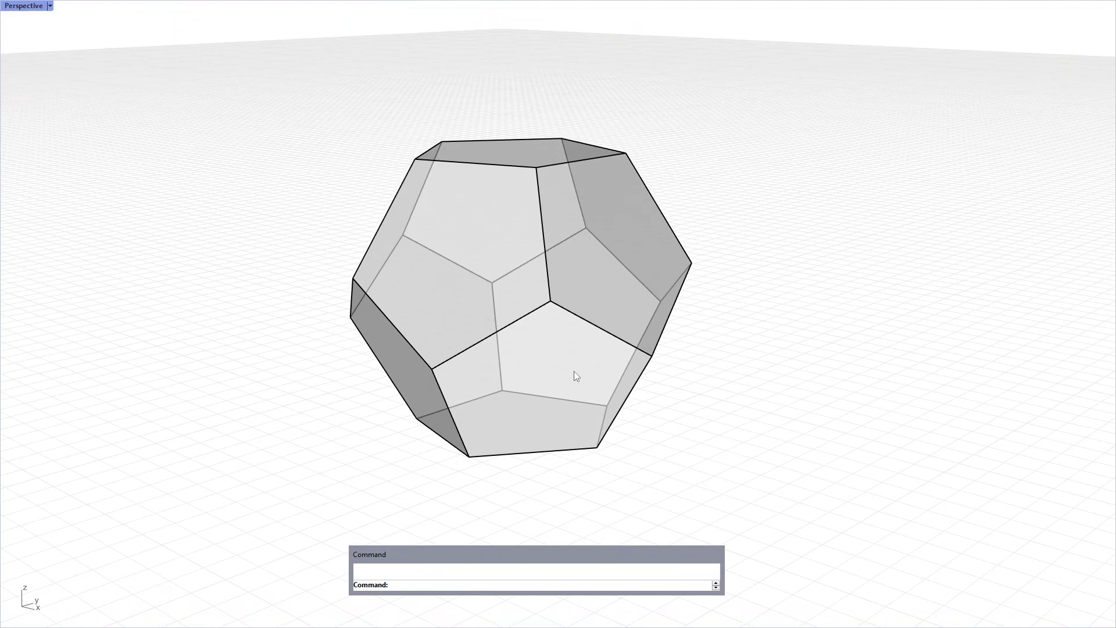
right_drag(683, 400, 562, 417)
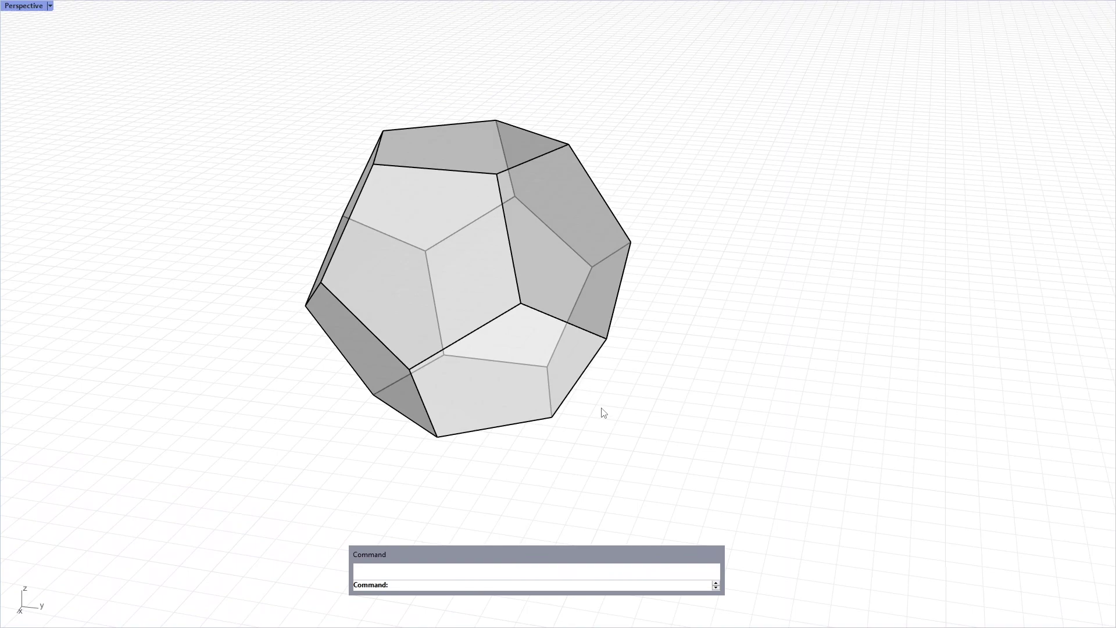
mouse_move(530, 382)
right_down()
mouse_move(578, 383)
mouse_move(526, 395)
right_up()
drag(665, 406, 359, 169)
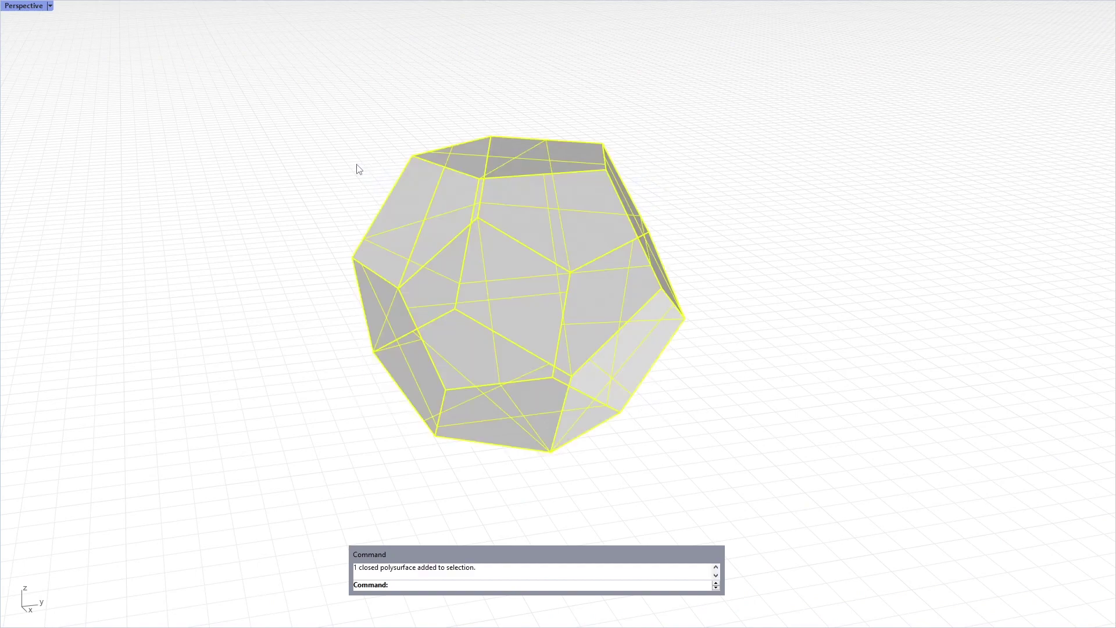
Step: Delete the dodecahedron and draw a five-sided inscribed polygon centred near the view centre
key(Delete)
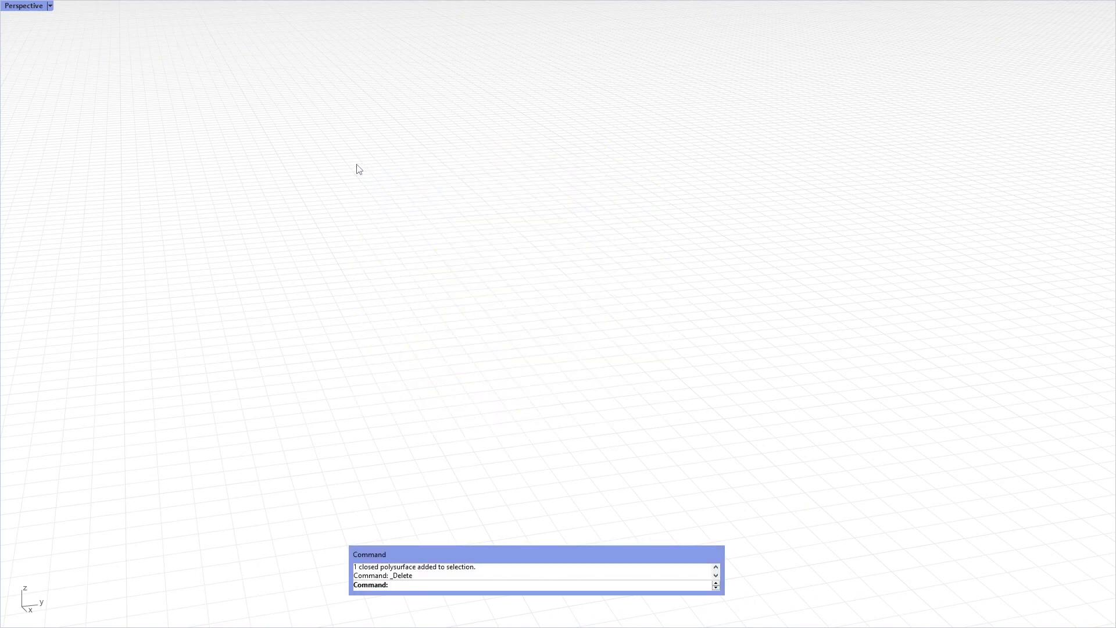
text(Polygon)
key(Return)
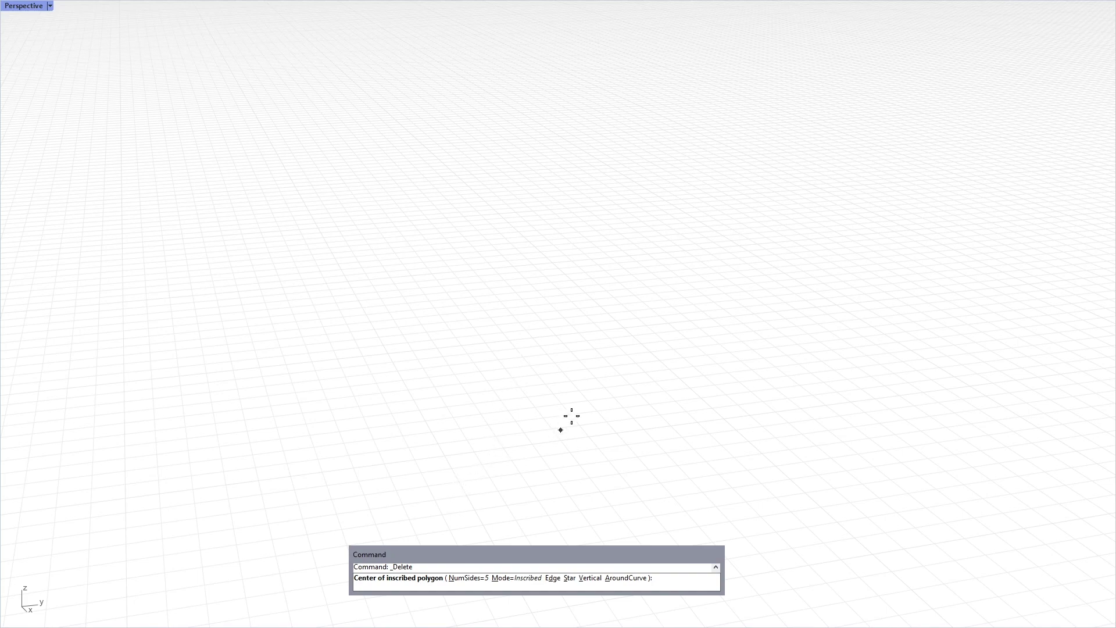
click(492, 353)
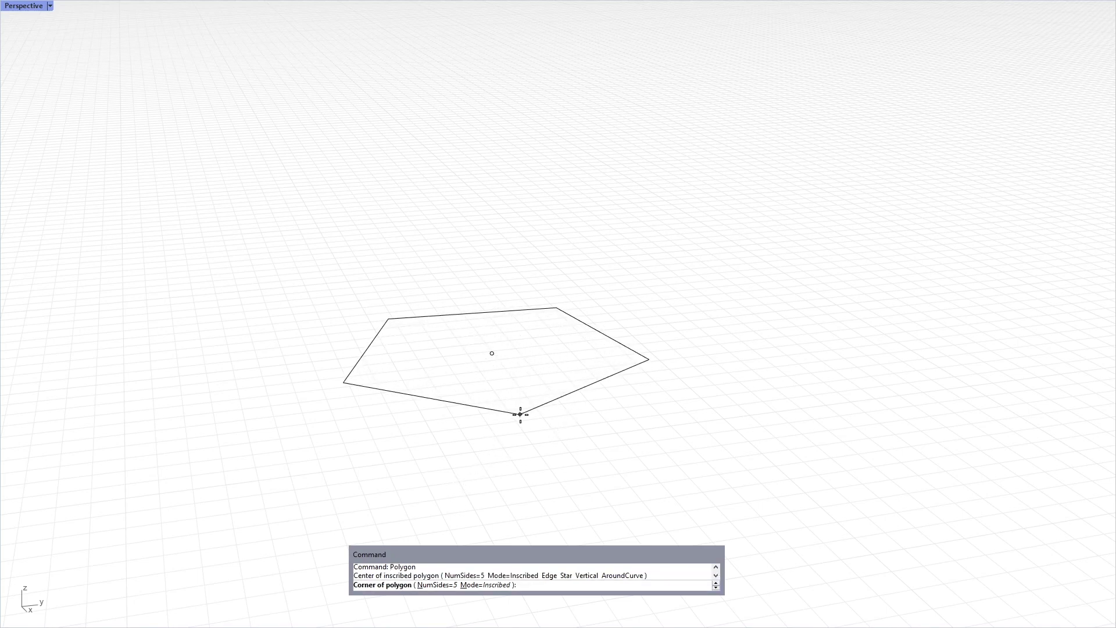
click(522, 404)
right_drag(523, 405, 524, 435)
key(Return)
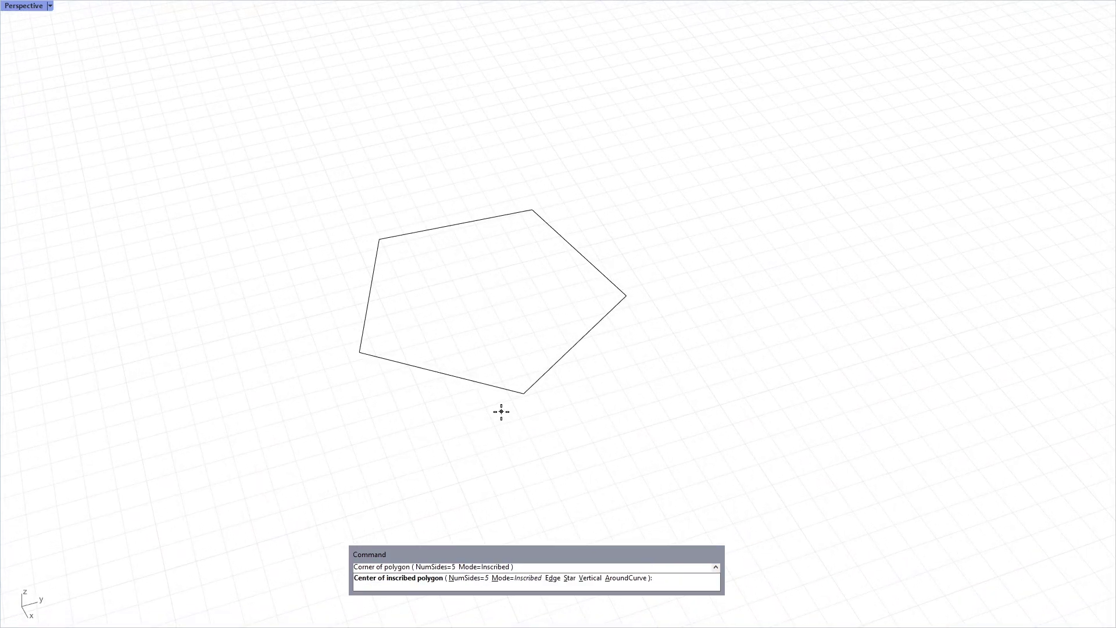
key(Escape)
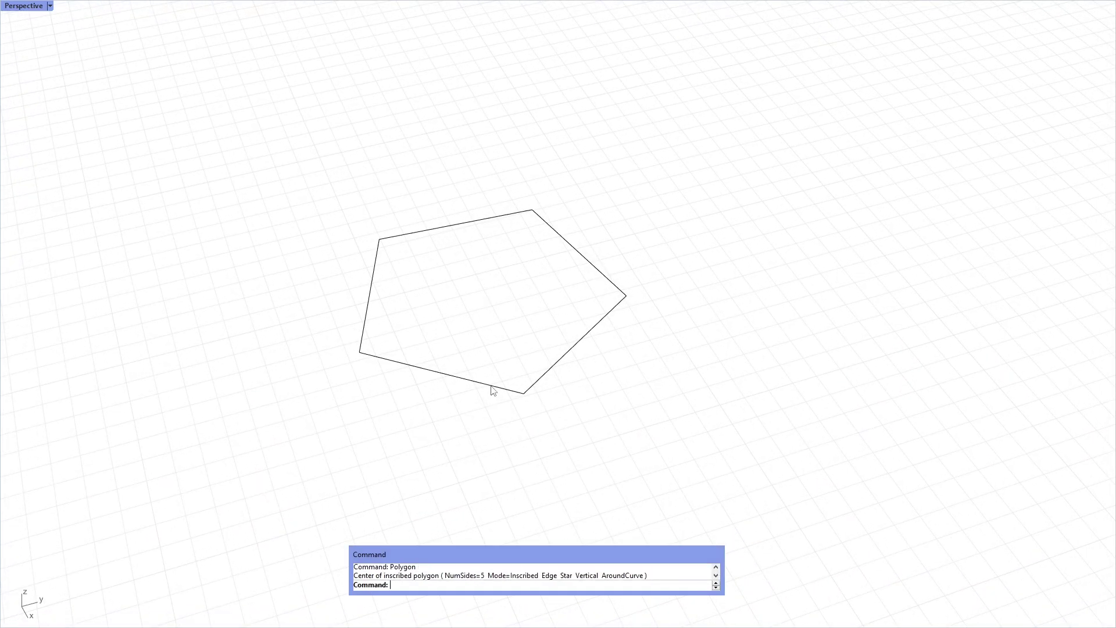
Step: Fill the pentagon outline with a PlanarSrf surface and inspect the resulting face
click(492, 388)
text(PlanarSrf)
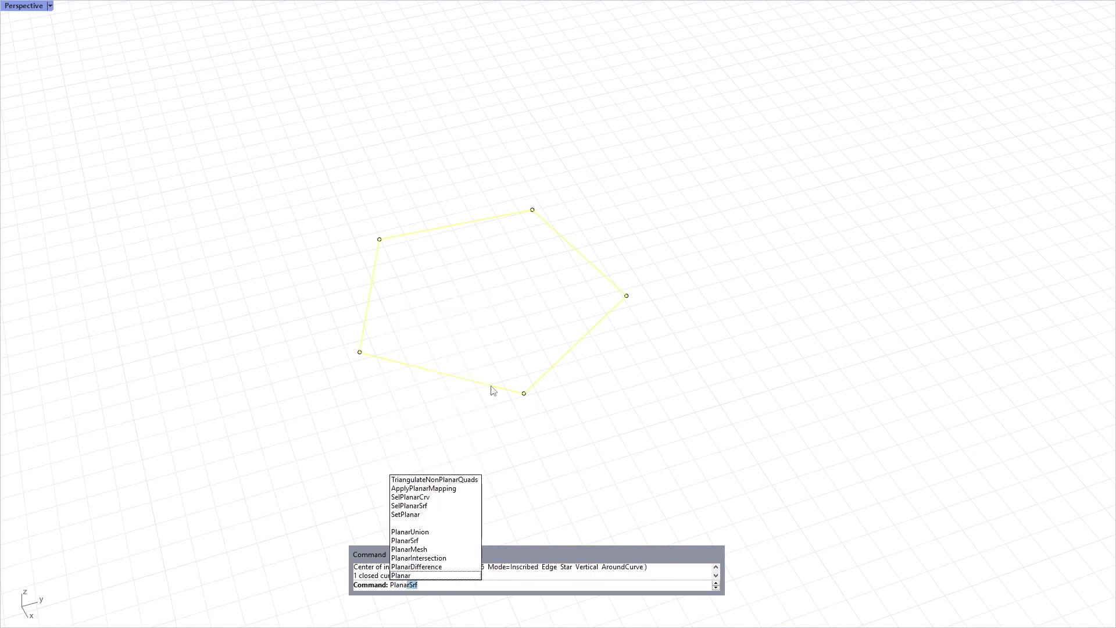
key(Return)
mouse_move(448, 428)
right_down()
mouse_move(424, 413)
mouse_move(466, 386)
mouse_move(436, 411)
right_up()
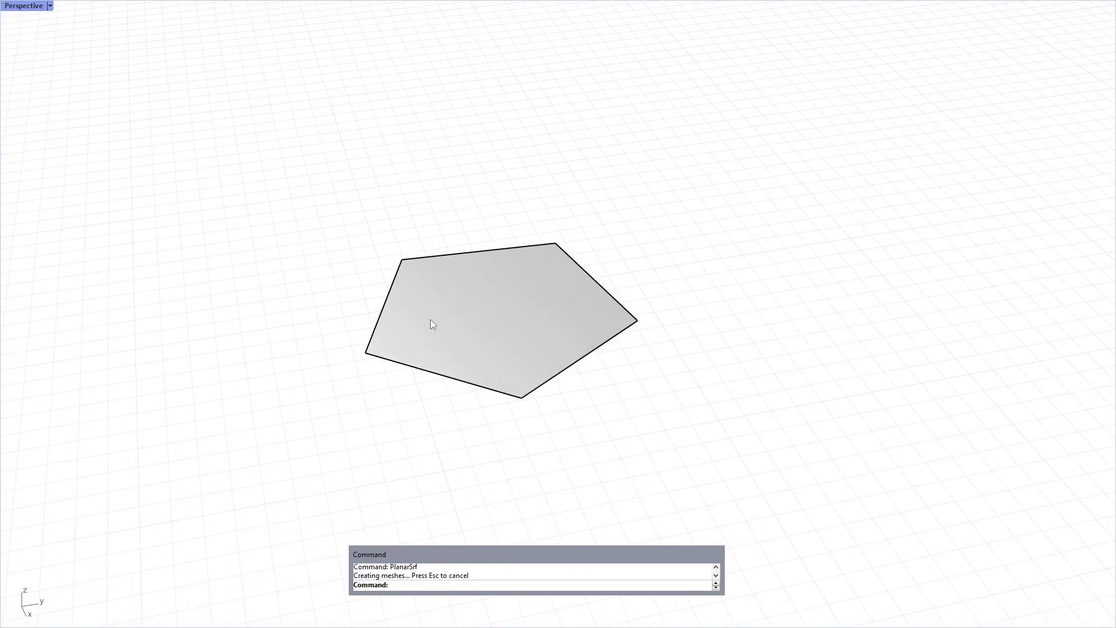
shift+right_drag(435, 287, 471, 309)
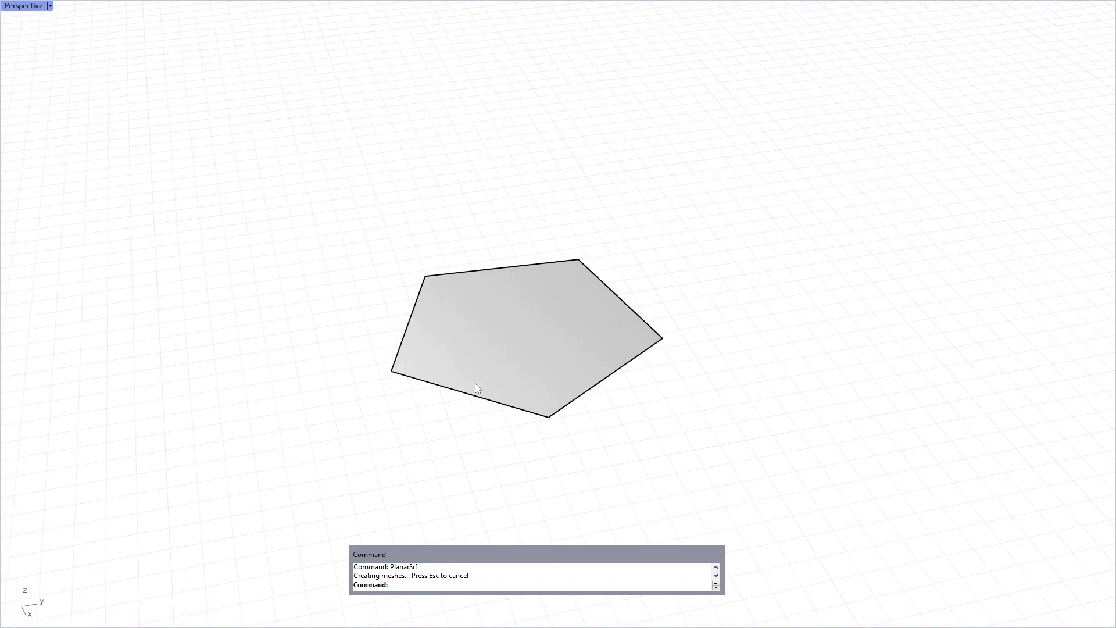
right_drag(475, 385, 516, 397)
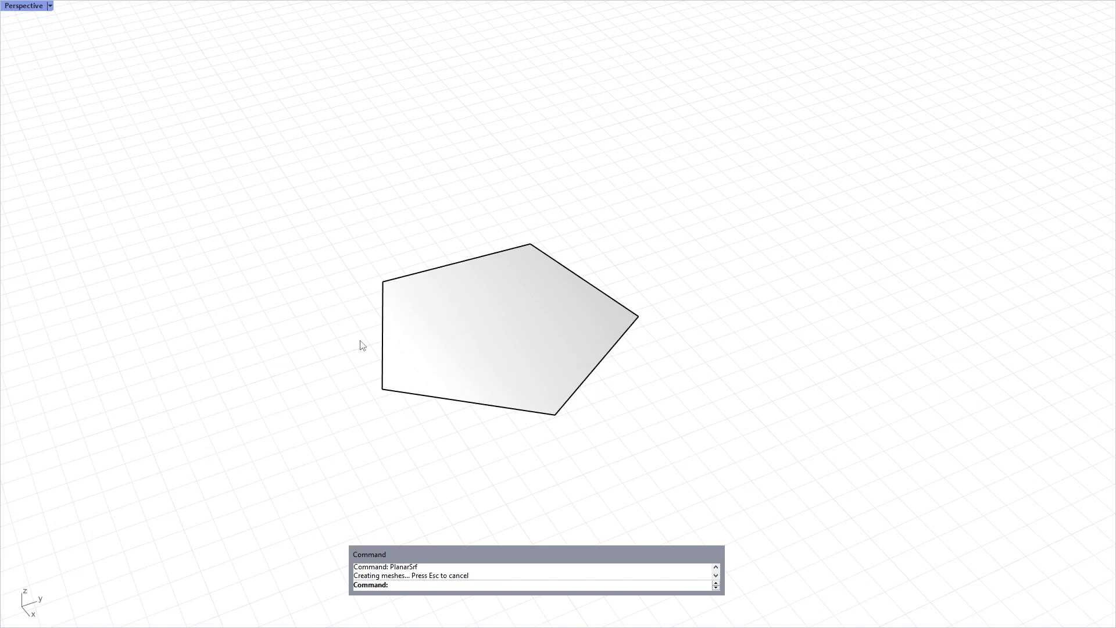
text(Rotate3D)
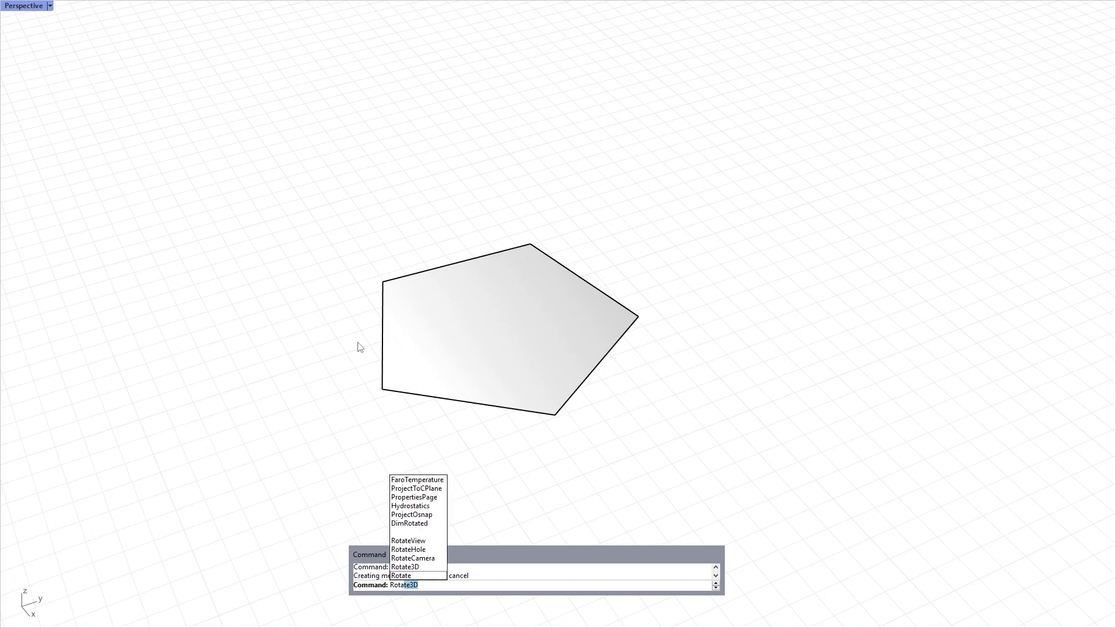
key(Return)
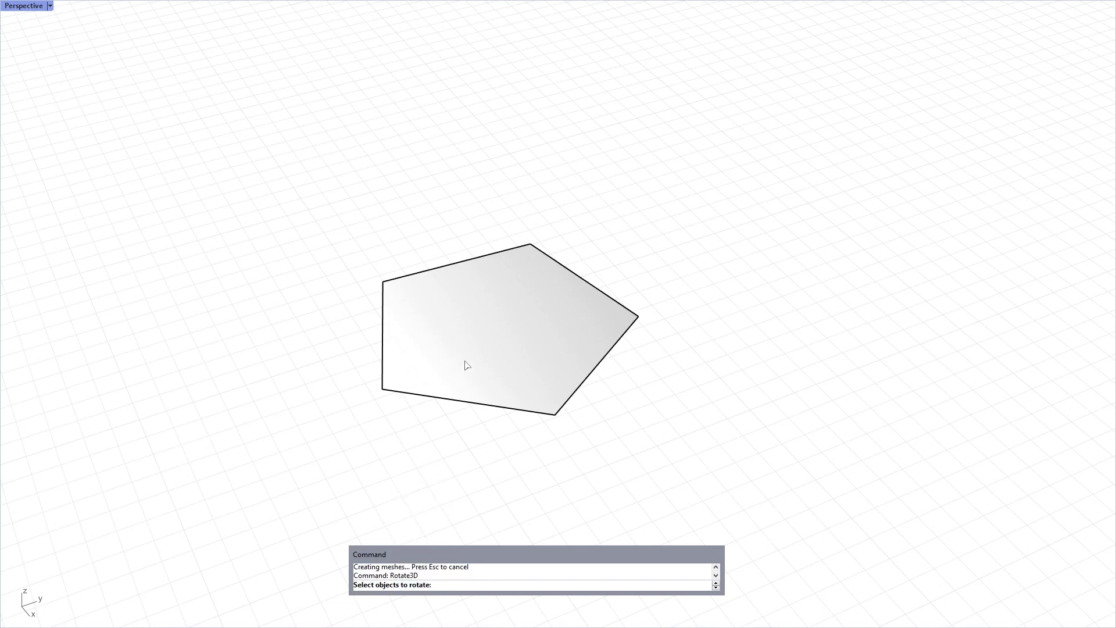
click(505, 355)
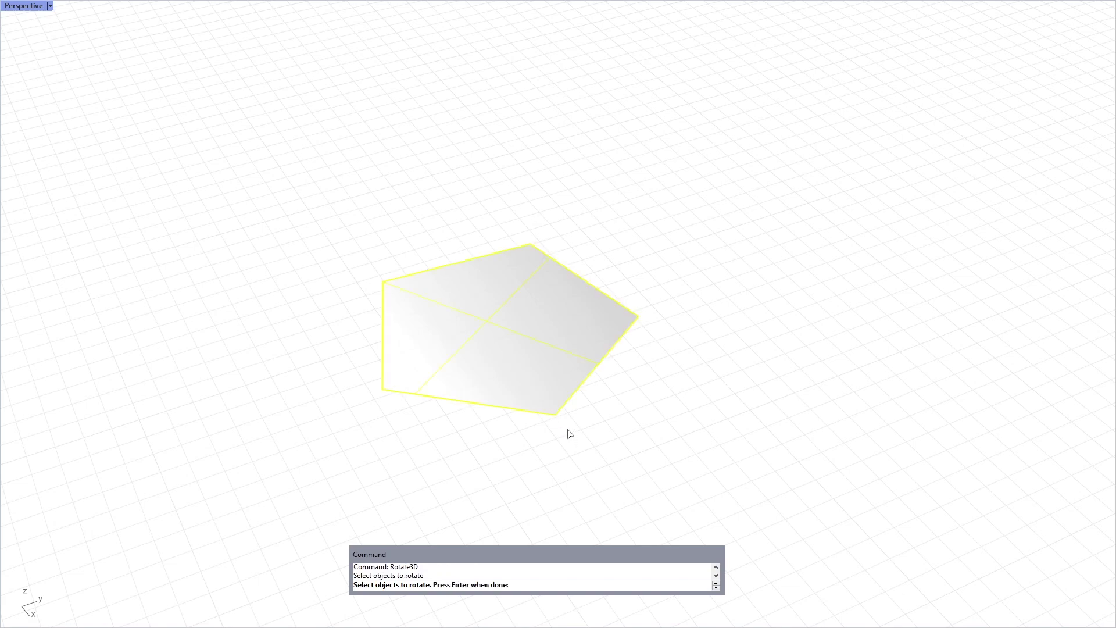
key(Return)
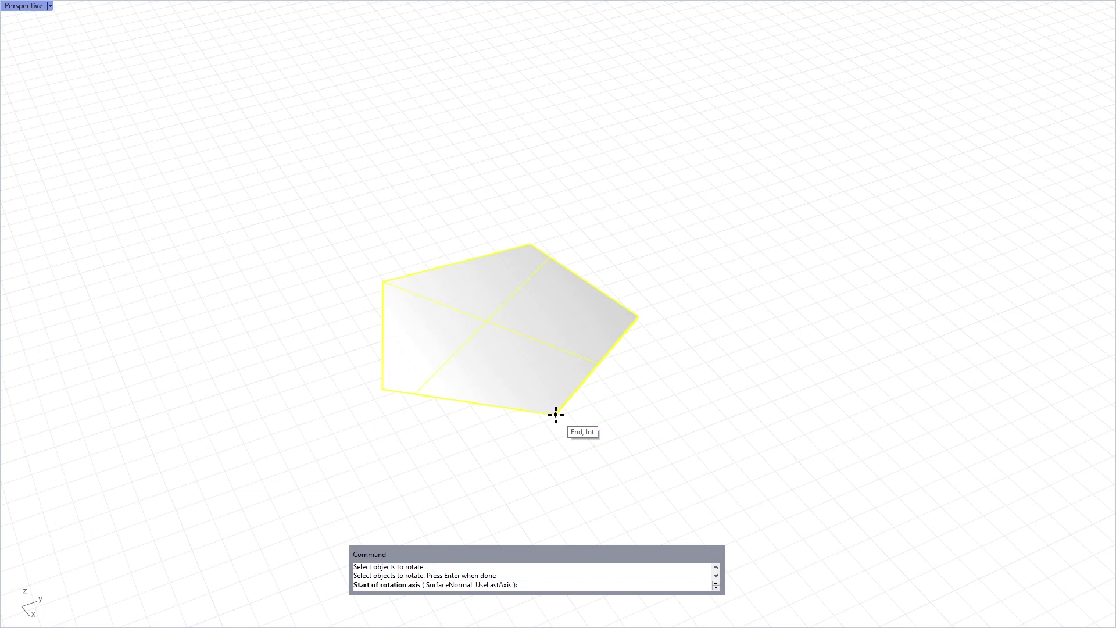
click(556, 415)
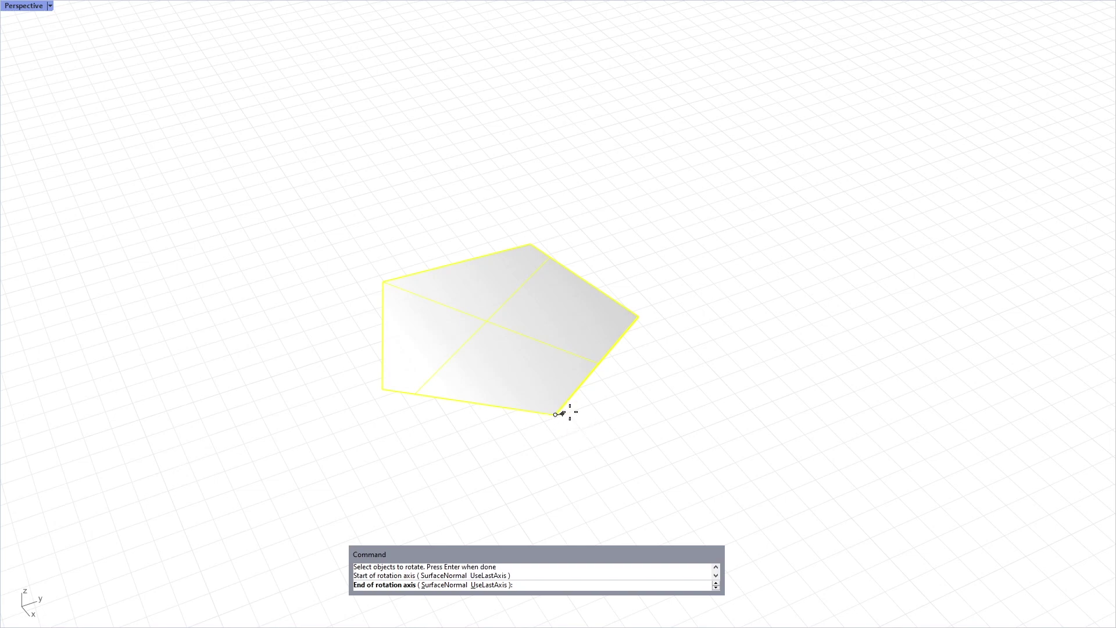
click(639, 316)
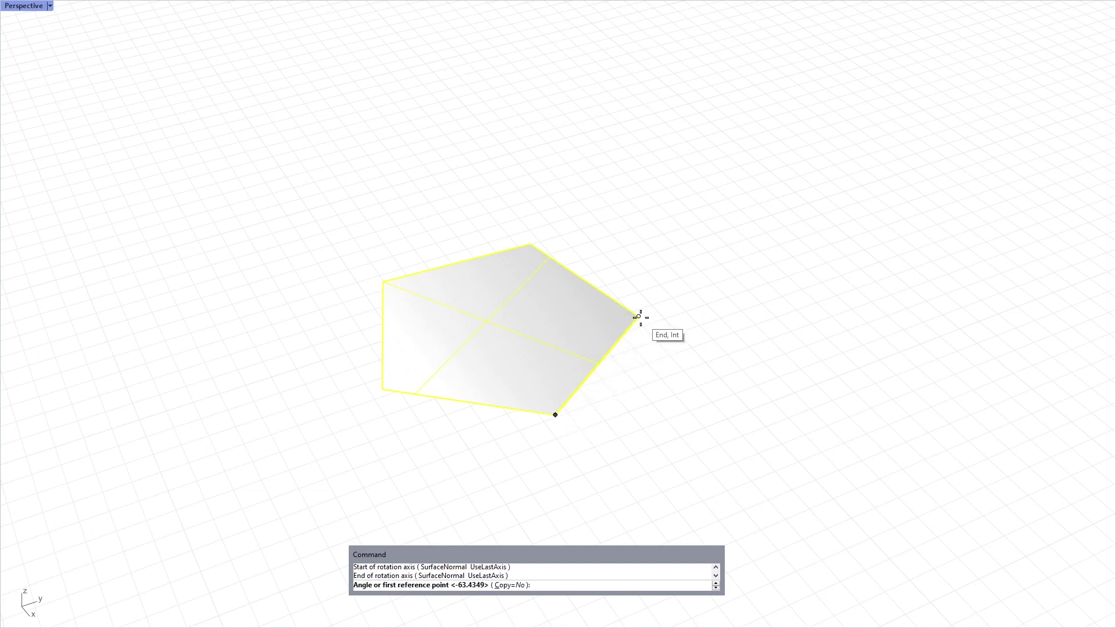
click(385, 392)
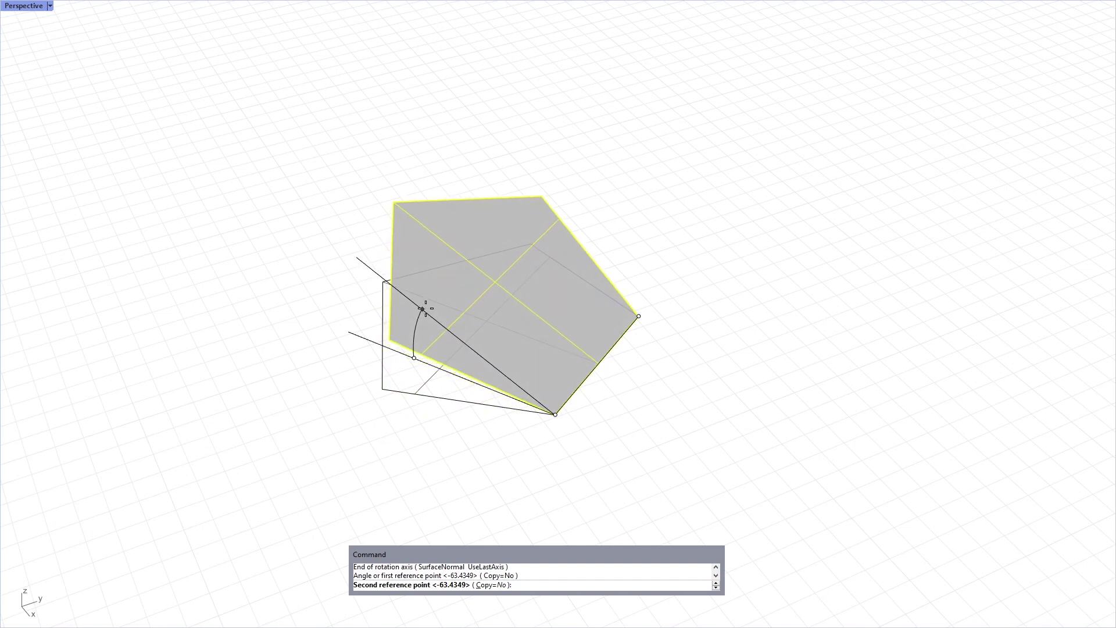
right_drag(625, 293, 748, 306)
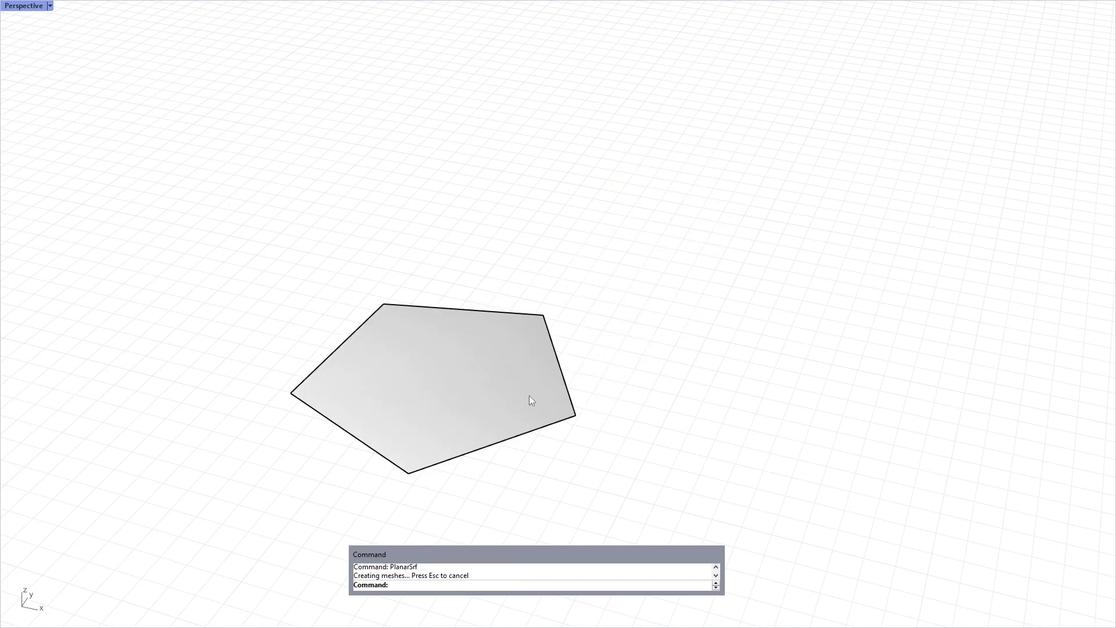
Step: Draw a sphere centred on the pentagon's right corner with its radius snapped to another corner
shift+right_drag(529, 396, 584, 348)
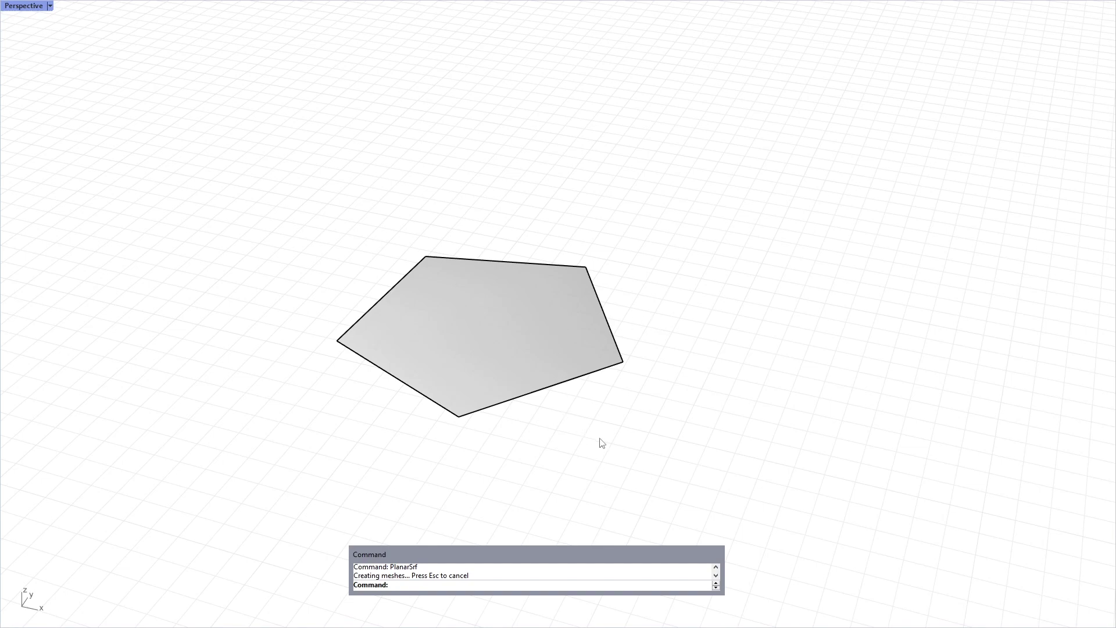
text(Sphere)
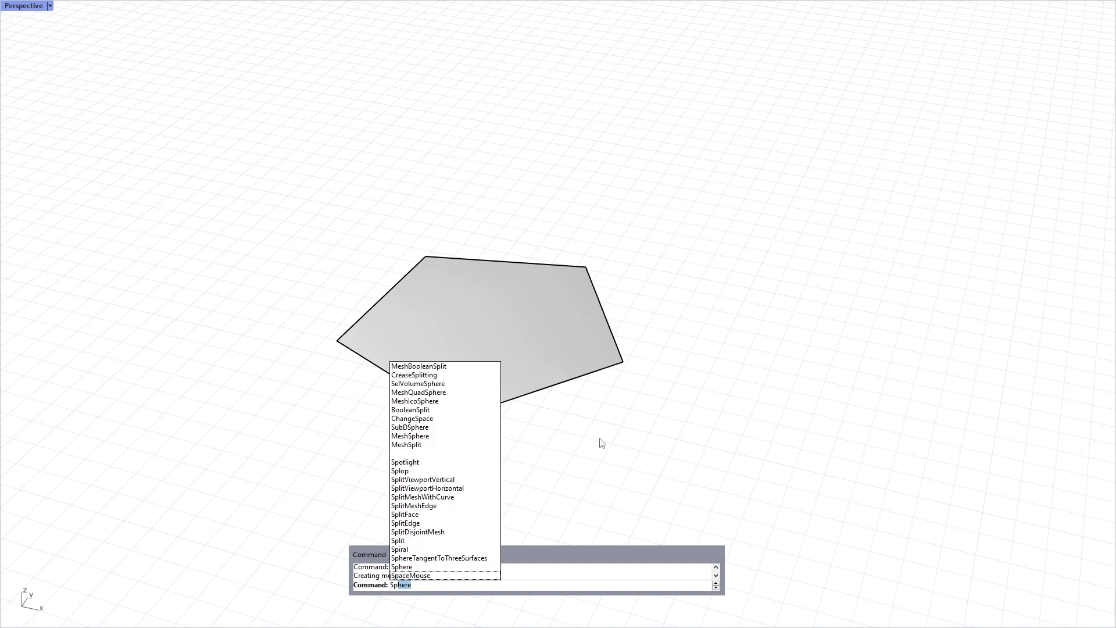
key(Return)
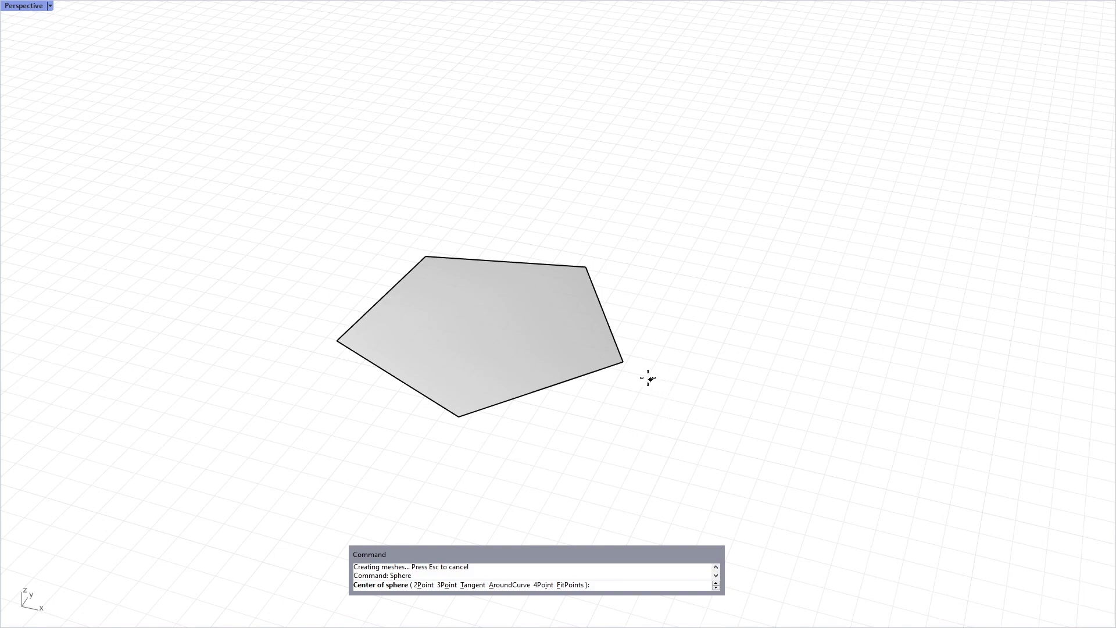
click(623, 362)
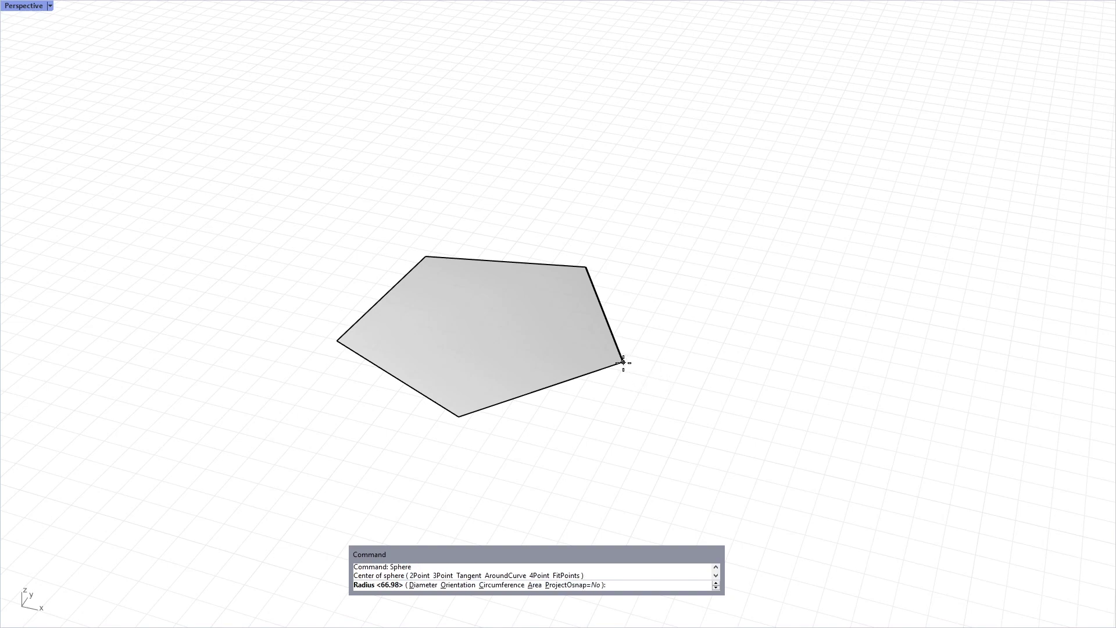
click(459, 417)
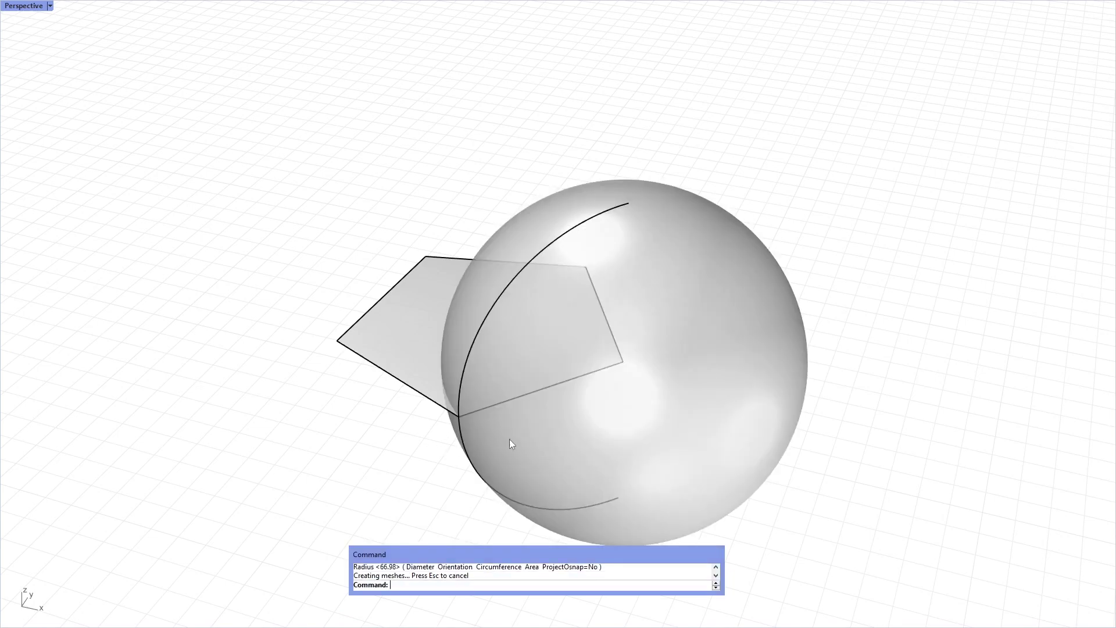
right_drag(509, 440, 653, 426)
Step: Draw a second sphere centred on the pentagon's upper corner, radius reaching its lower corner
key(Return)
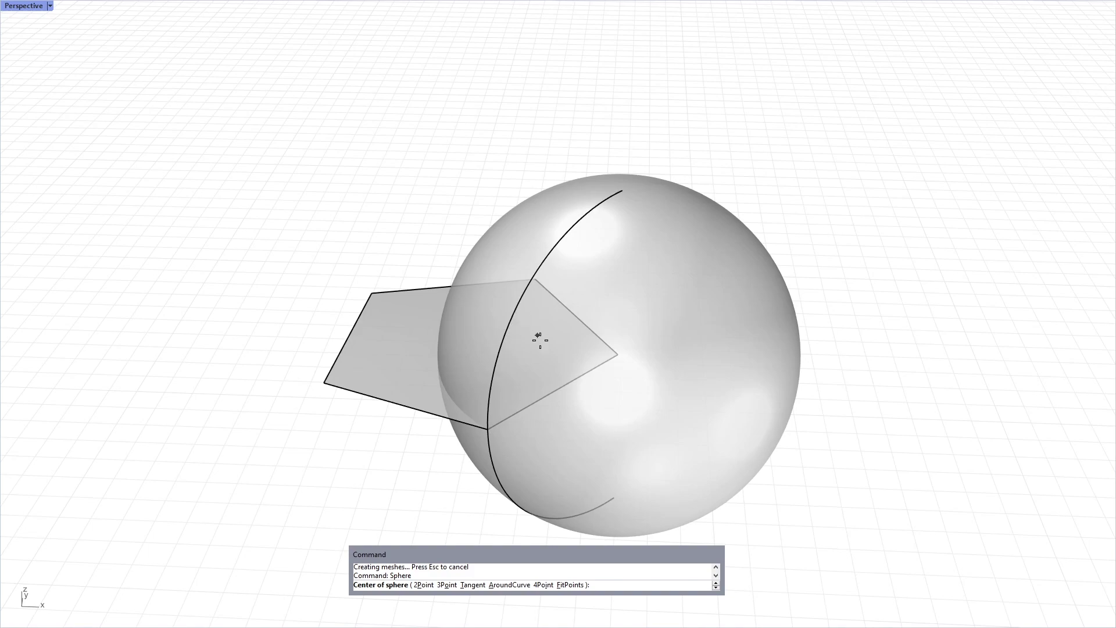
right_drag(555, 344, 558, 344)
key(Escape)
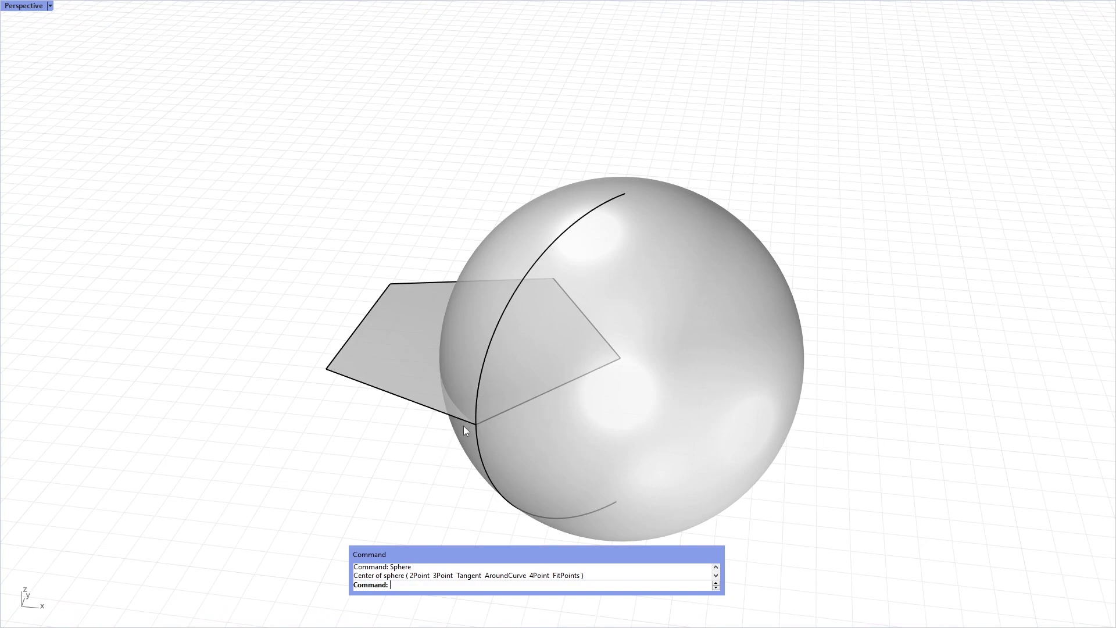
key(Return)
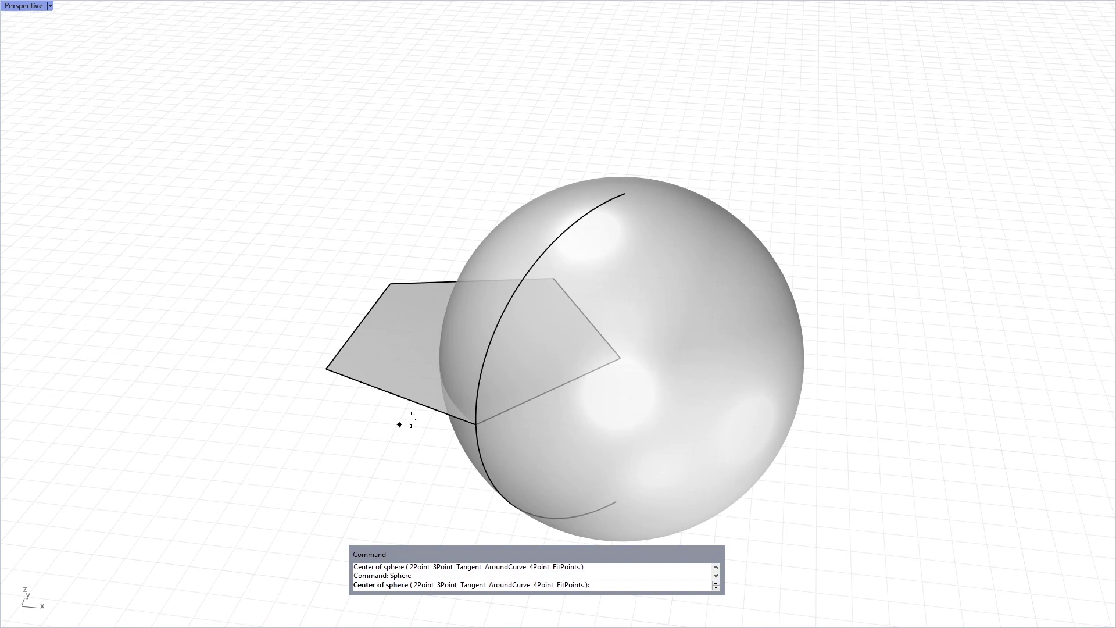
click(553, 279)
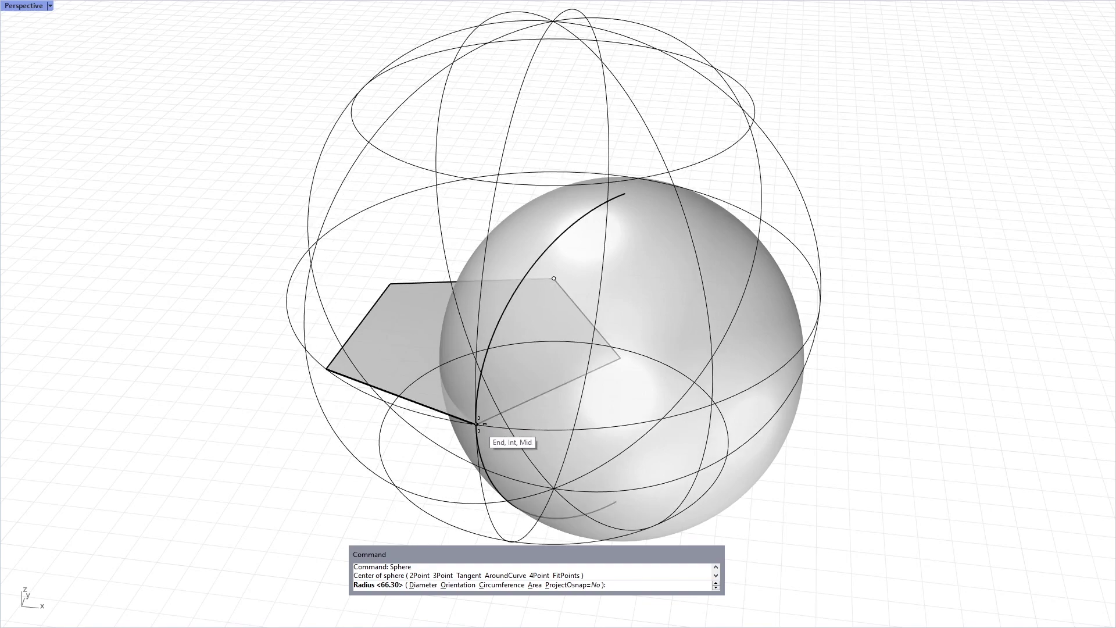
click(477, 424)
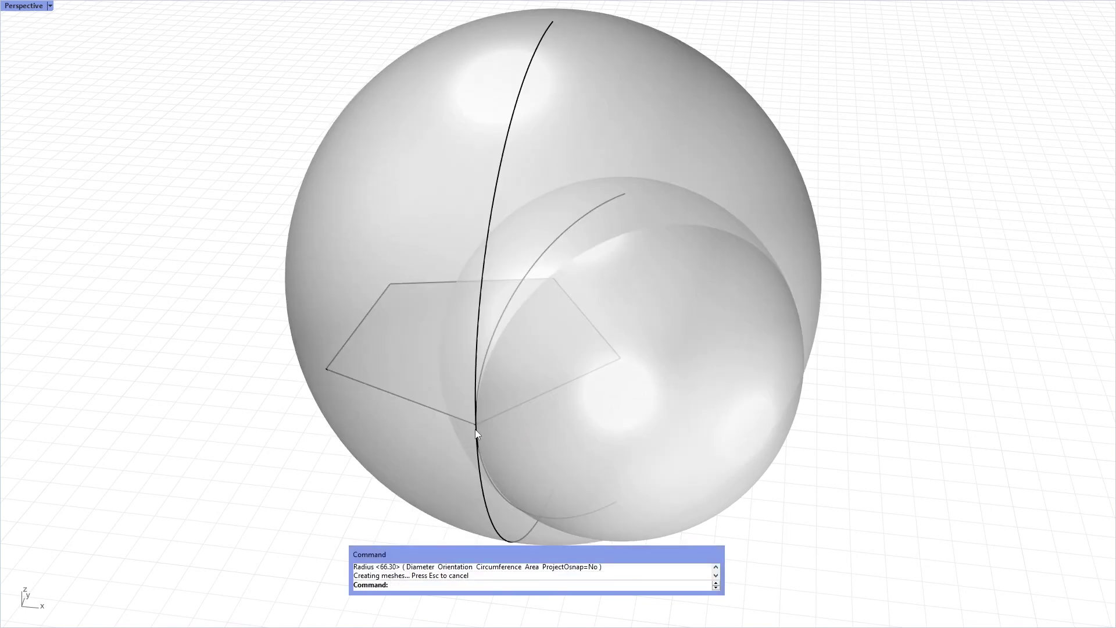
Step: Intersect the two selected spheres to create their circle of intersection
click(700, 388)
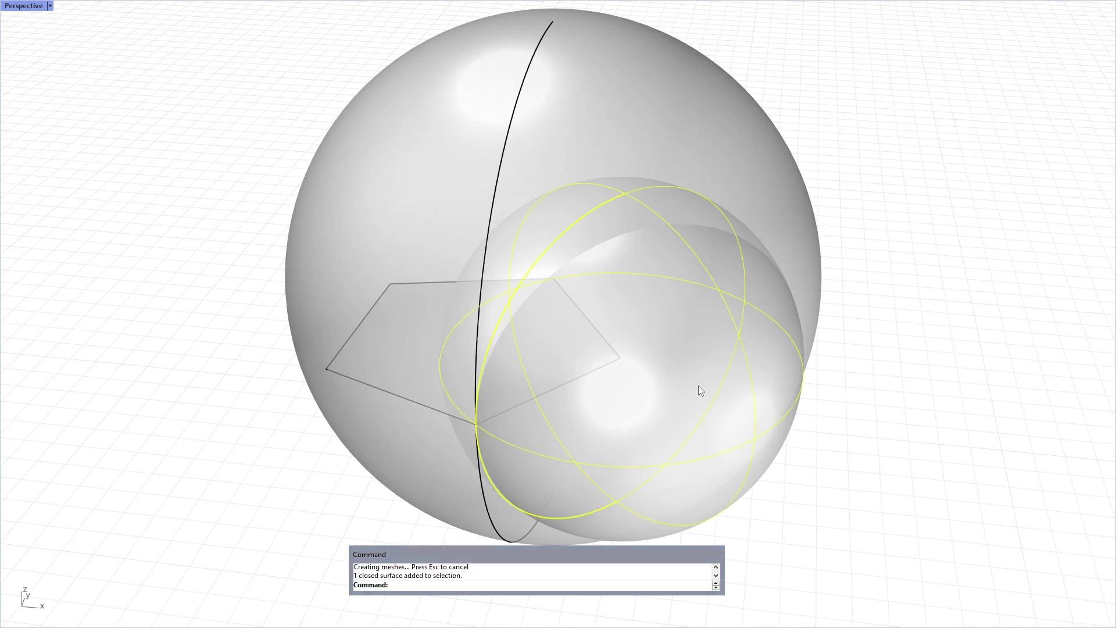
click(458, 142)
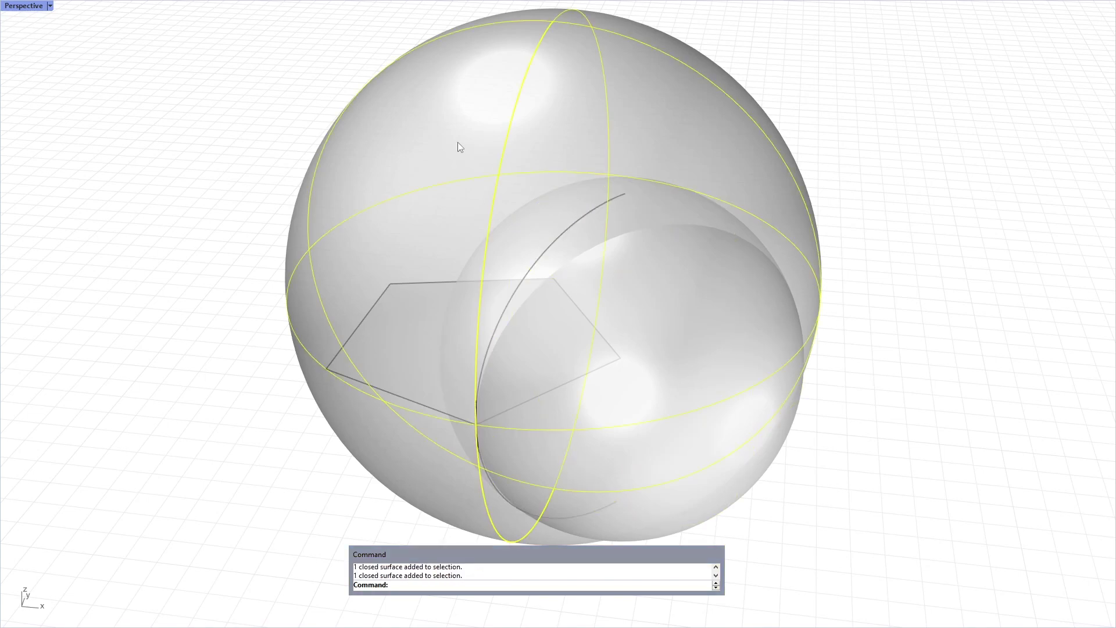
shift+click(677, 257)
key(Up)
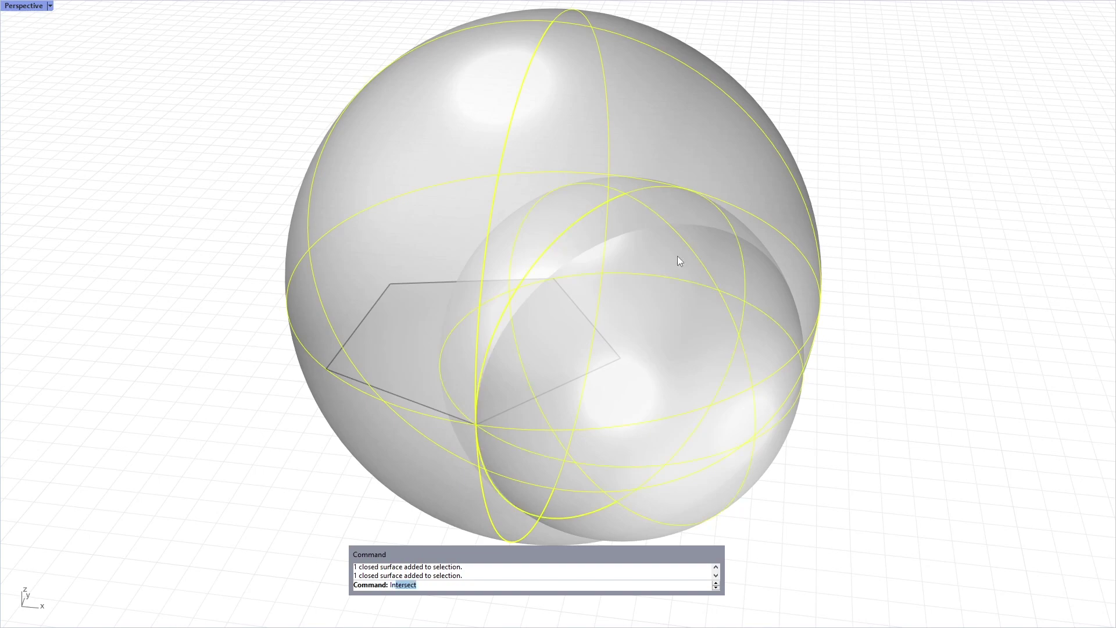
text(et)
key(BackSpace)
key(BackSpace)
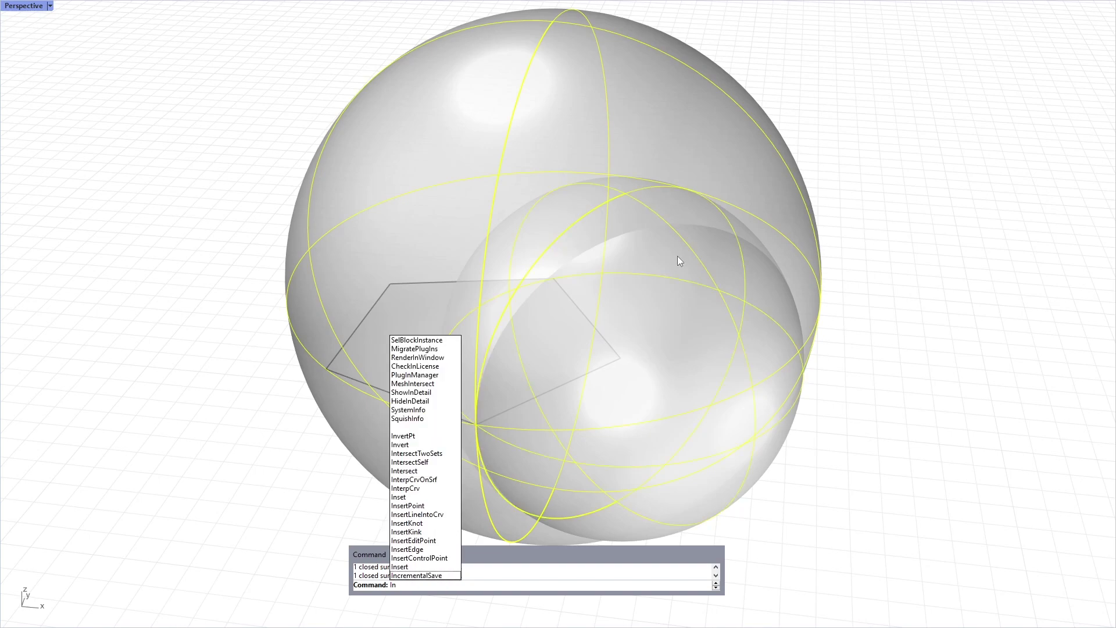
text(tersect)
key(Return)
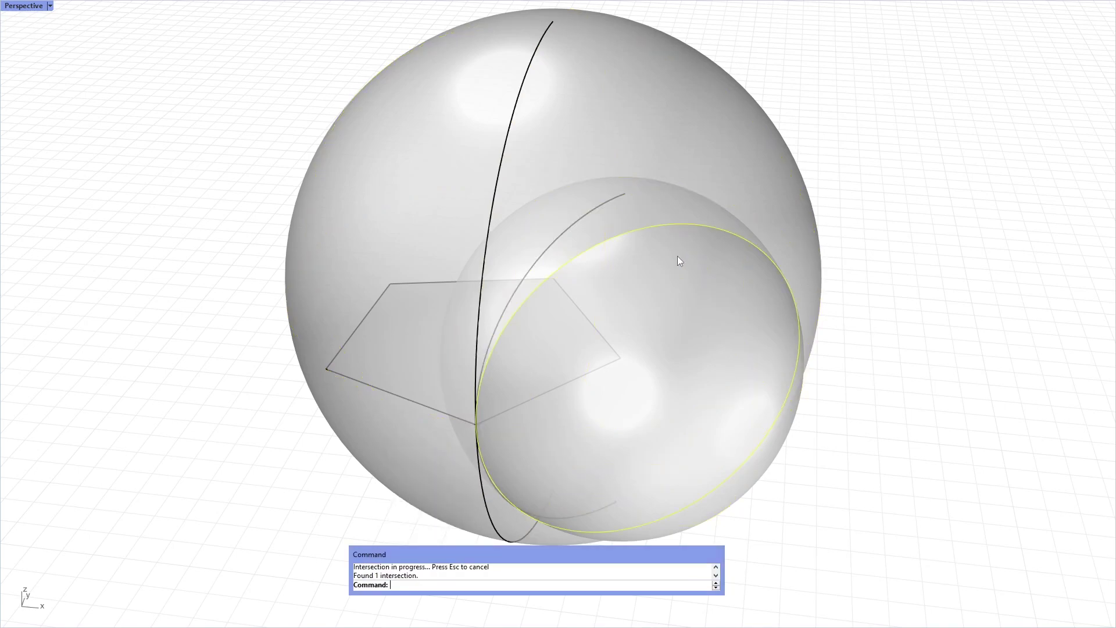
Step: Delete both the small and the large sphere
click(668, 307)
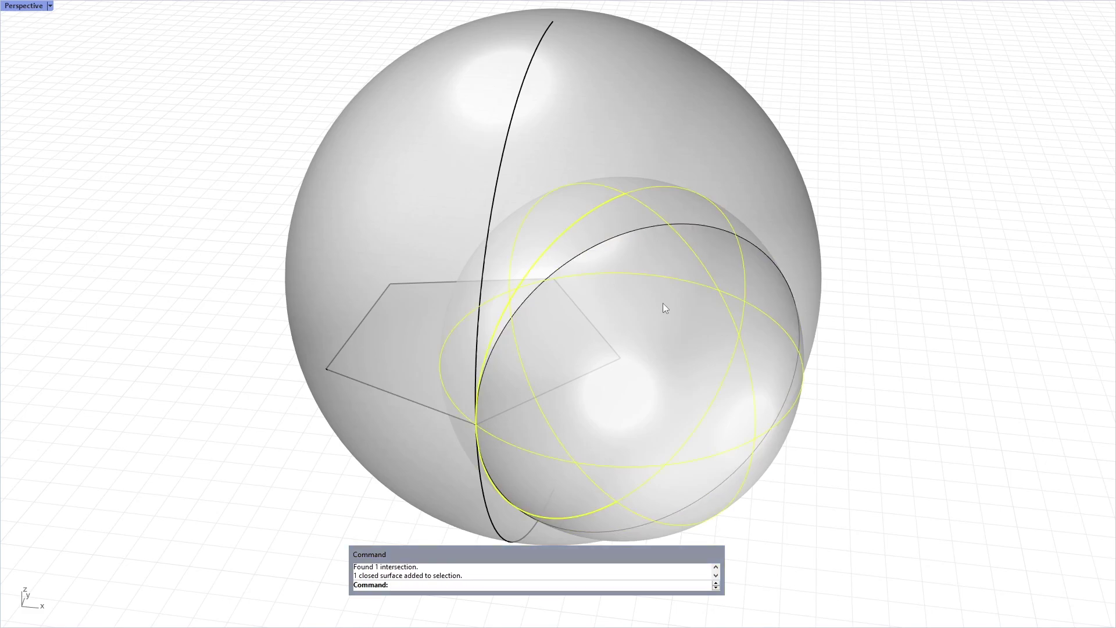
key(Delete)
click(574, 146)
key(Delete)
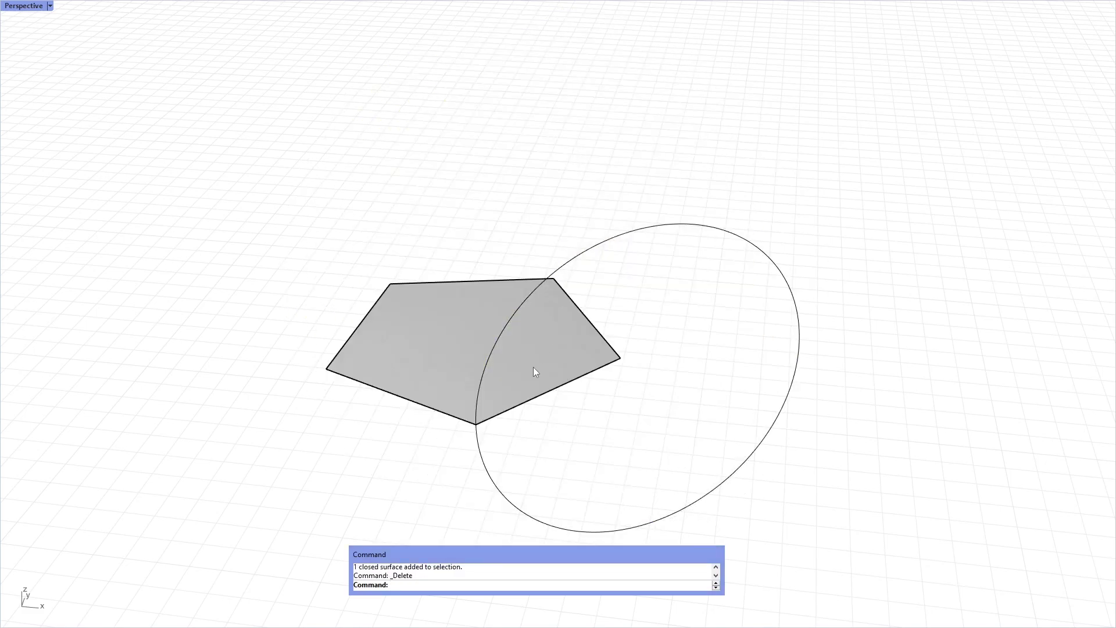
Step: Rotate3D the pentagon about its right-to-top corner edge, swinging it upward
right_drag(532, 373, 561, 355)
click(562, 356)
text(Rotate3D)
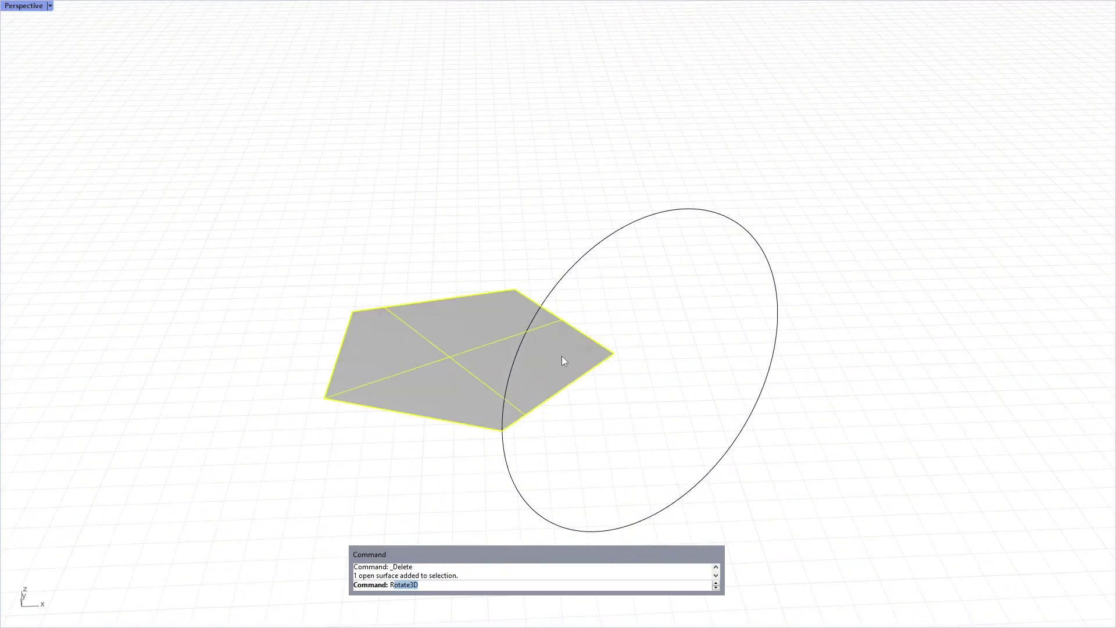
key(Return)
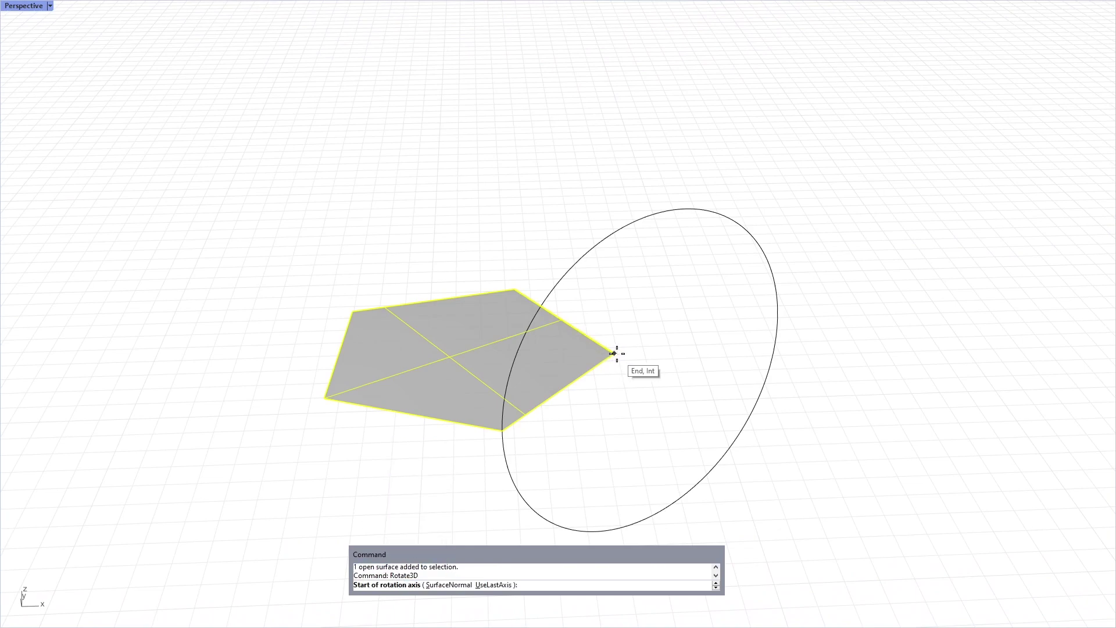
click(613, 353)
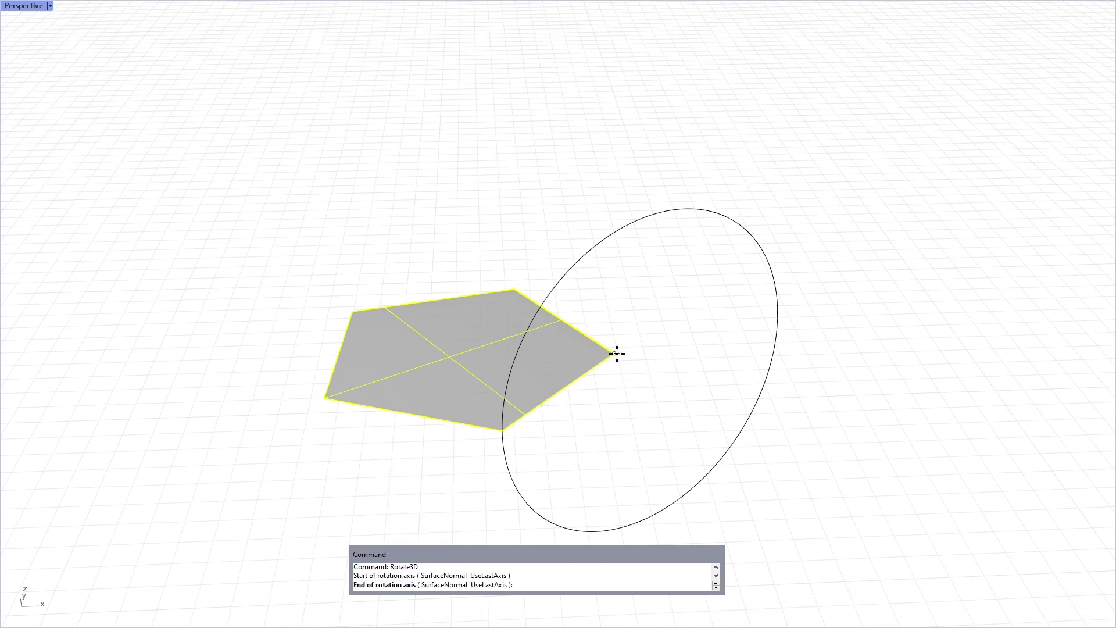
click(515, 289)
click(502, 430)
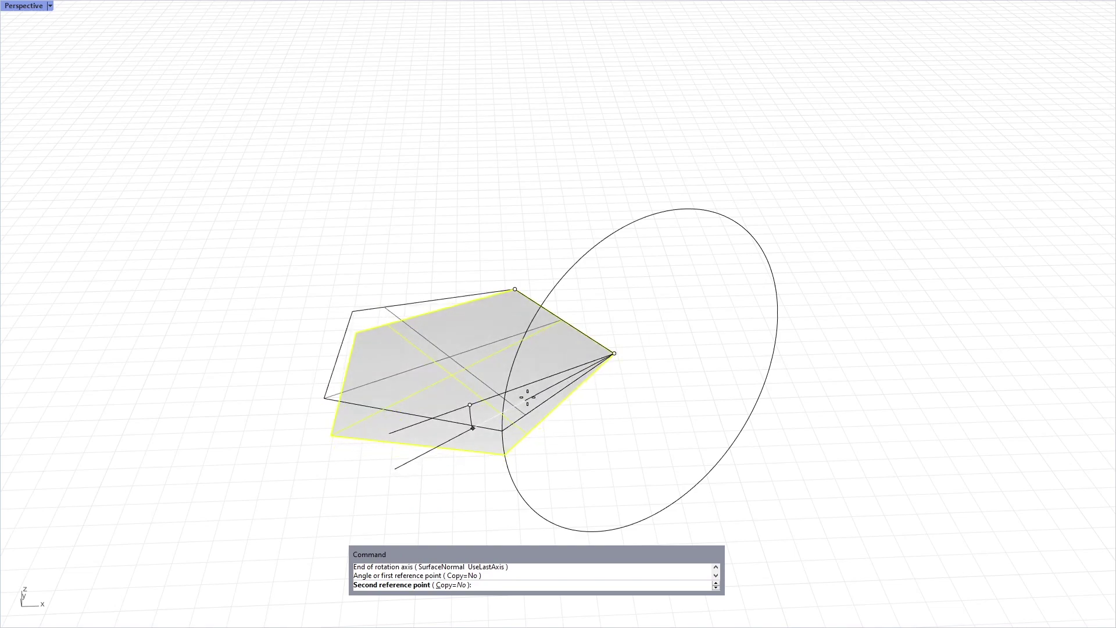
right_drag(610, 303, 547, 250)
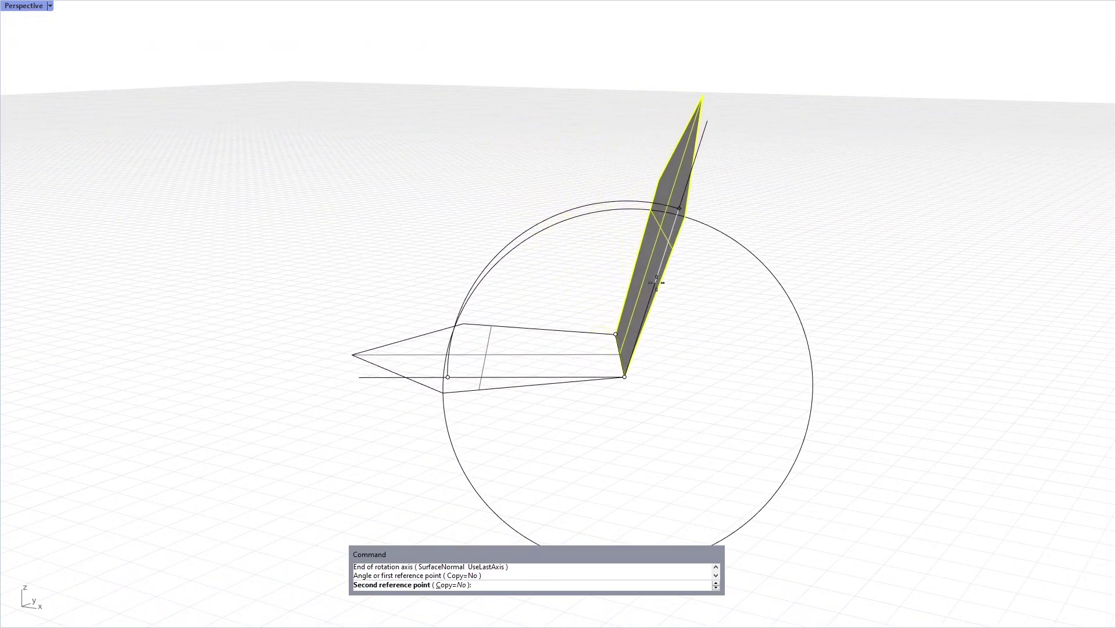
right_drag(656, 283, 705, 297)
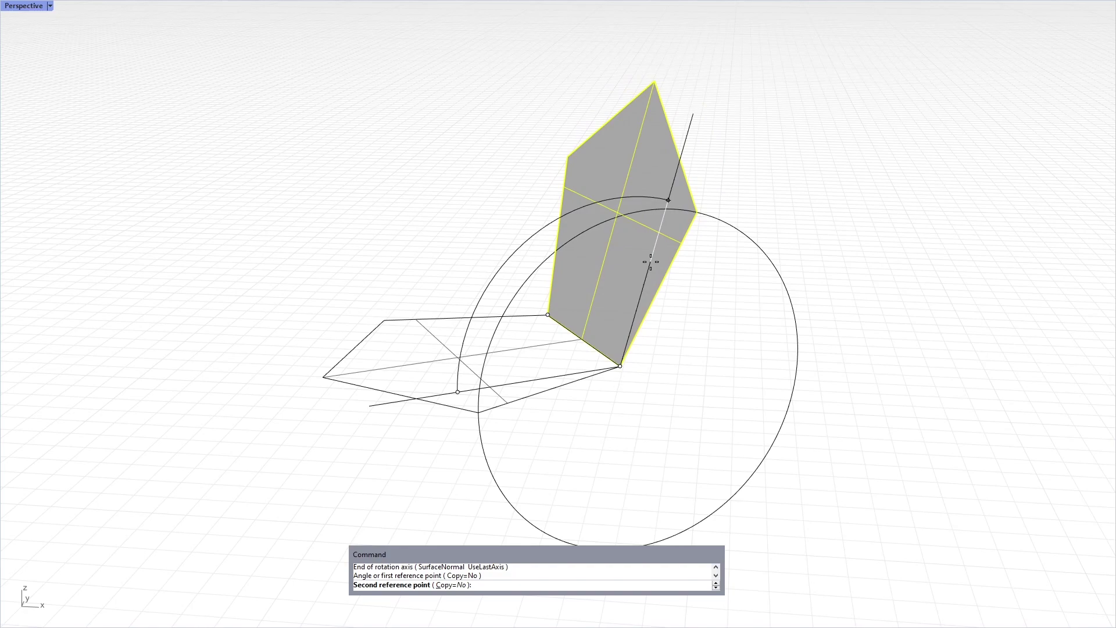
click(651, 262)
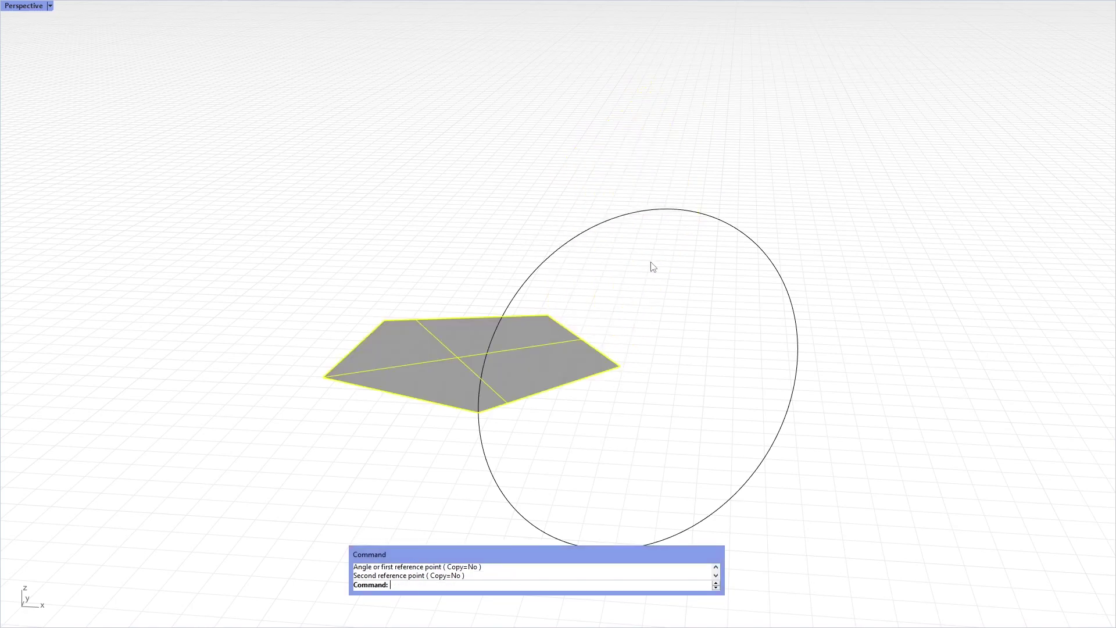
key(Escape)
right_drag(494, 249, 463, 313)
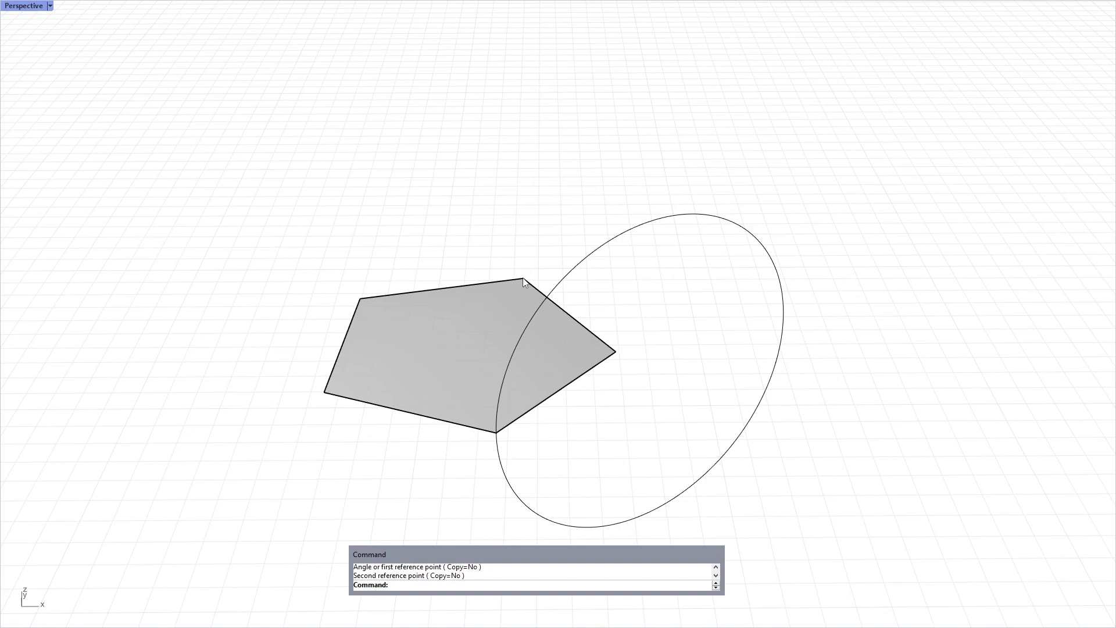
right_drag(523, 281, 527, 379)
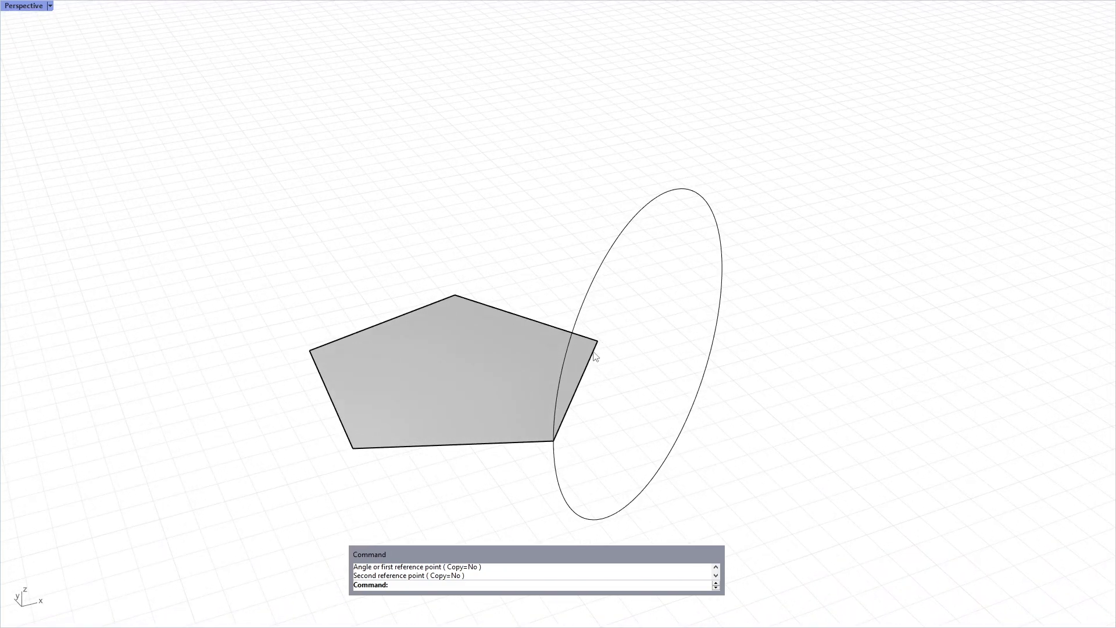
text(Ap)
Step: Draw a sphere centred on the pentagon's right corner with radius to its top corner
key(BackSpace)
key(BackSpace)
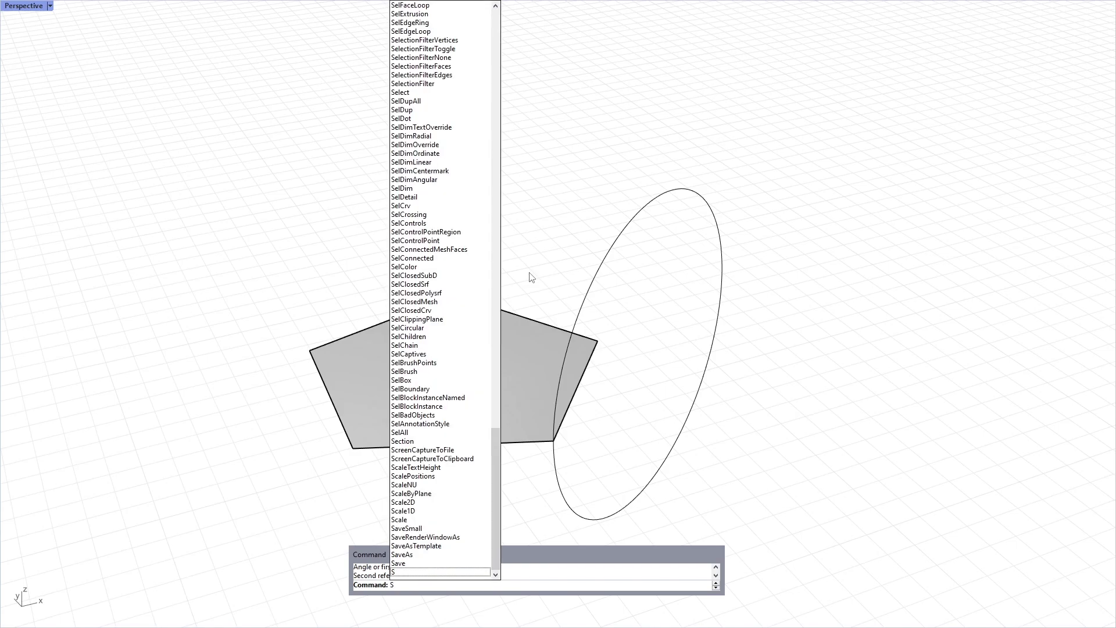
text(phere)
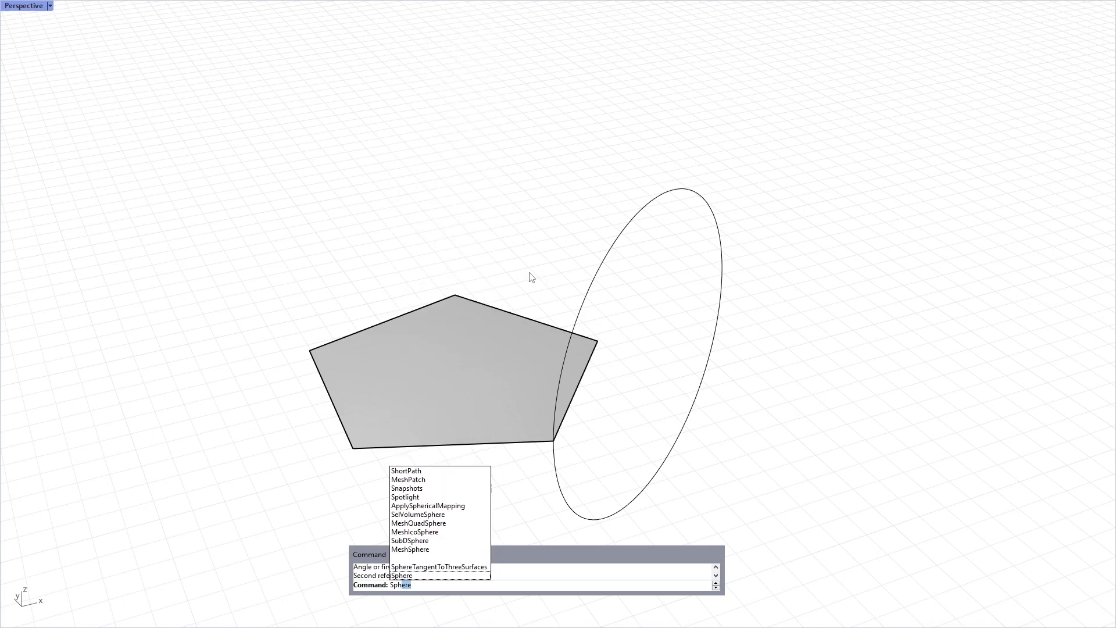
key(Return)
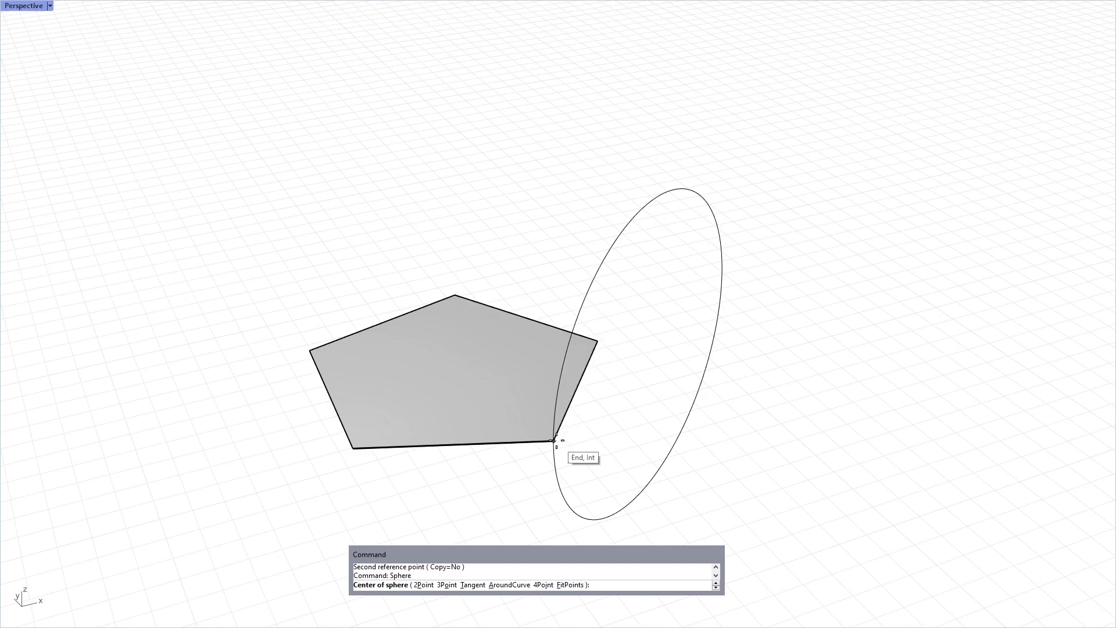
click(598, 340)
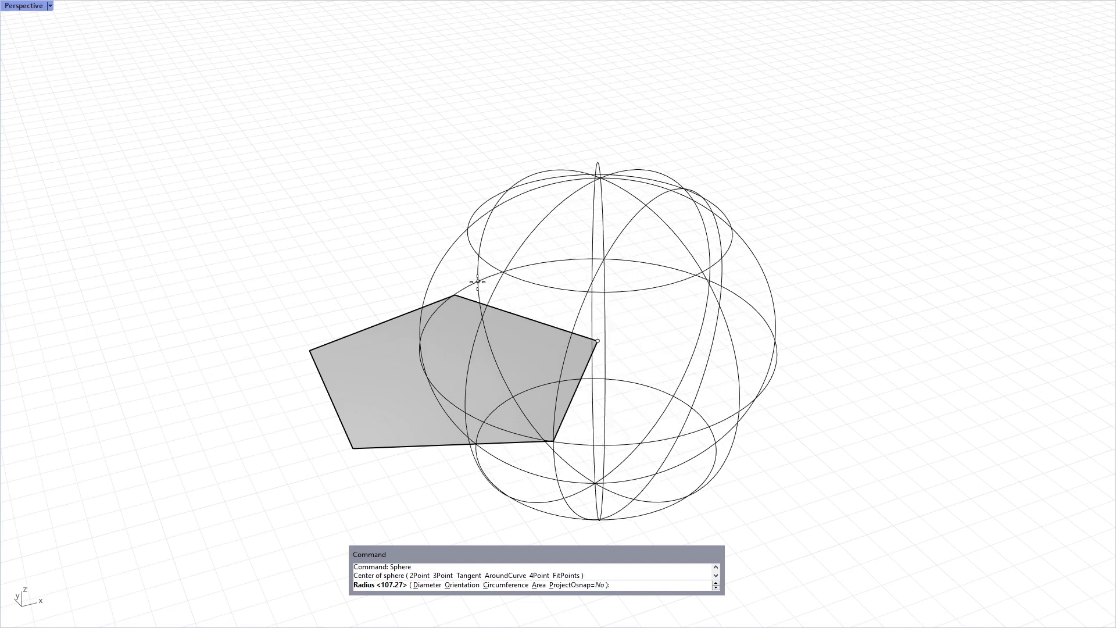
click(454, 293)
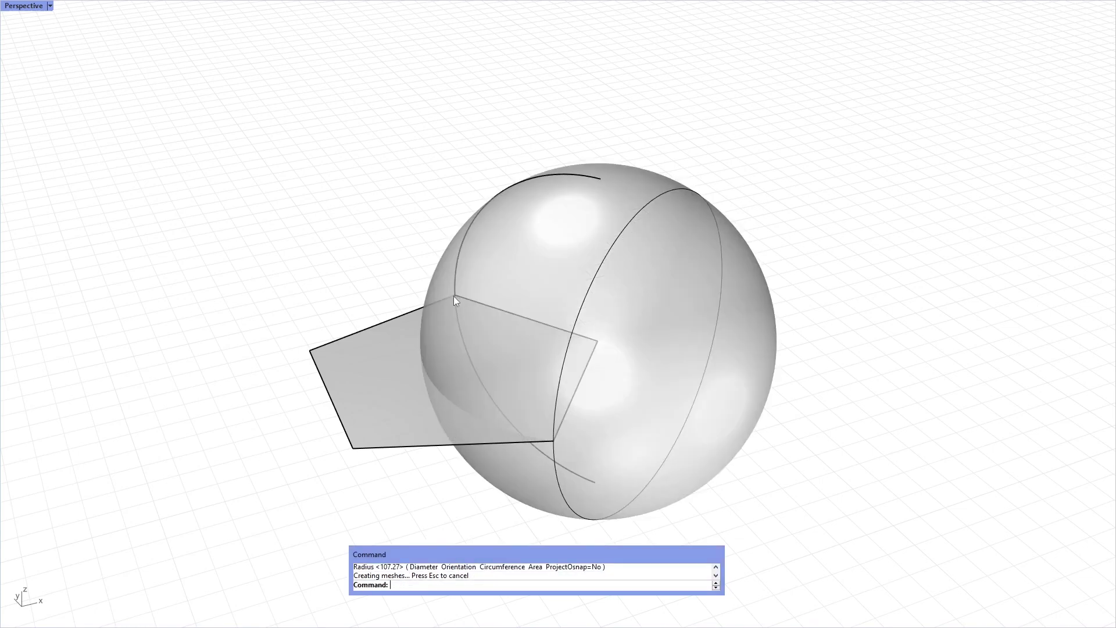
Step: Add a larger sphere centred on a pentagon corner, radius 66.30 reaching the arc point
right_click(354, 254)
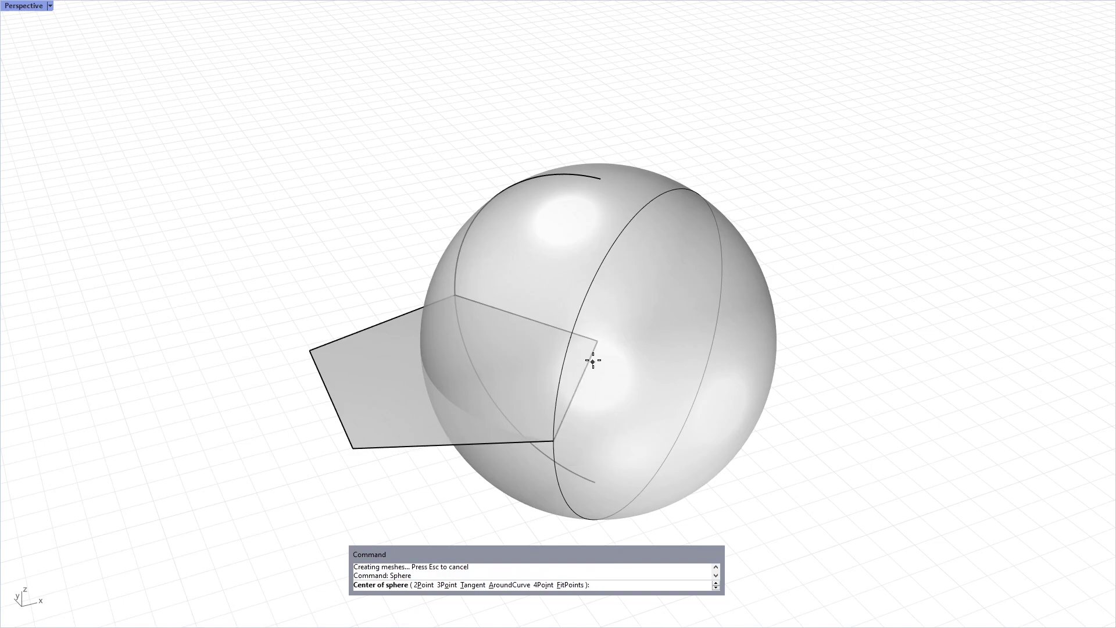
click(553, 441)
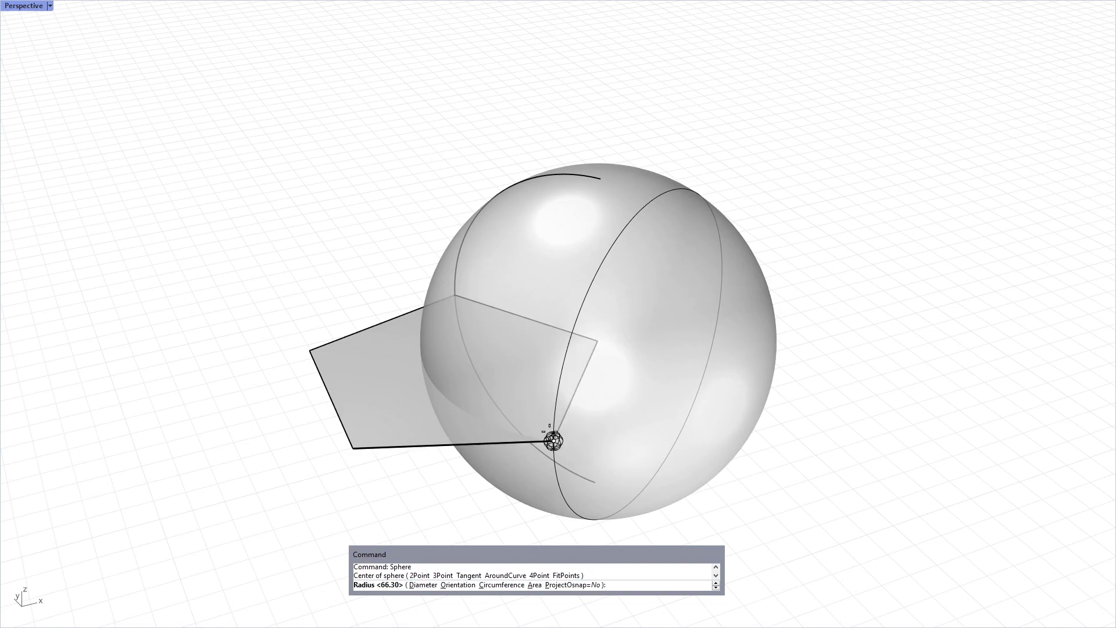
click(454, 293)
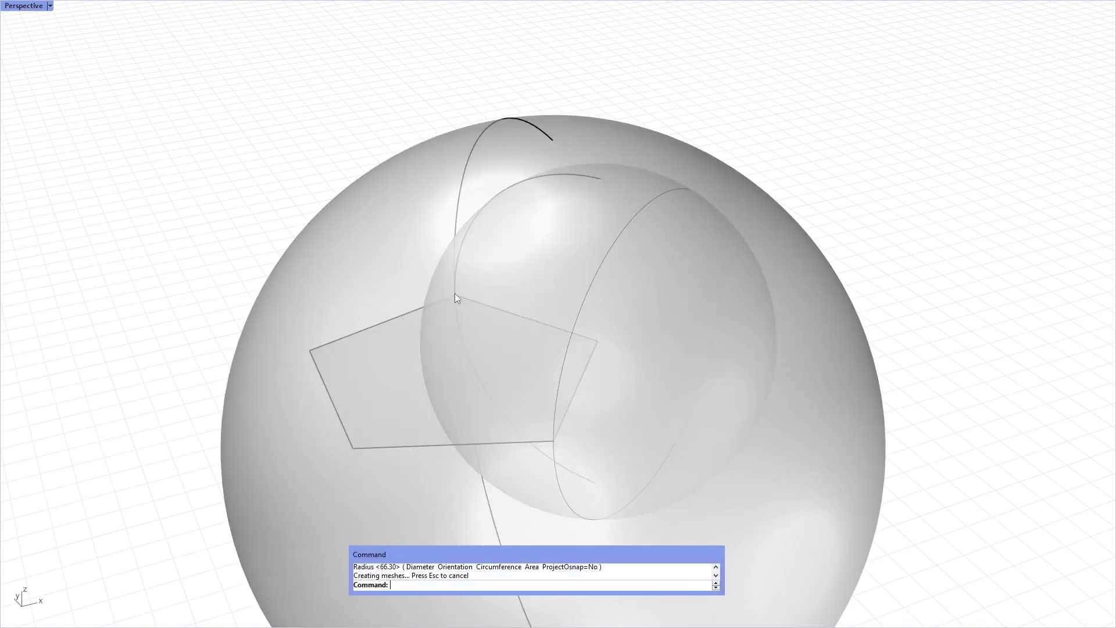
right_drag(761, 359, 709, 389)
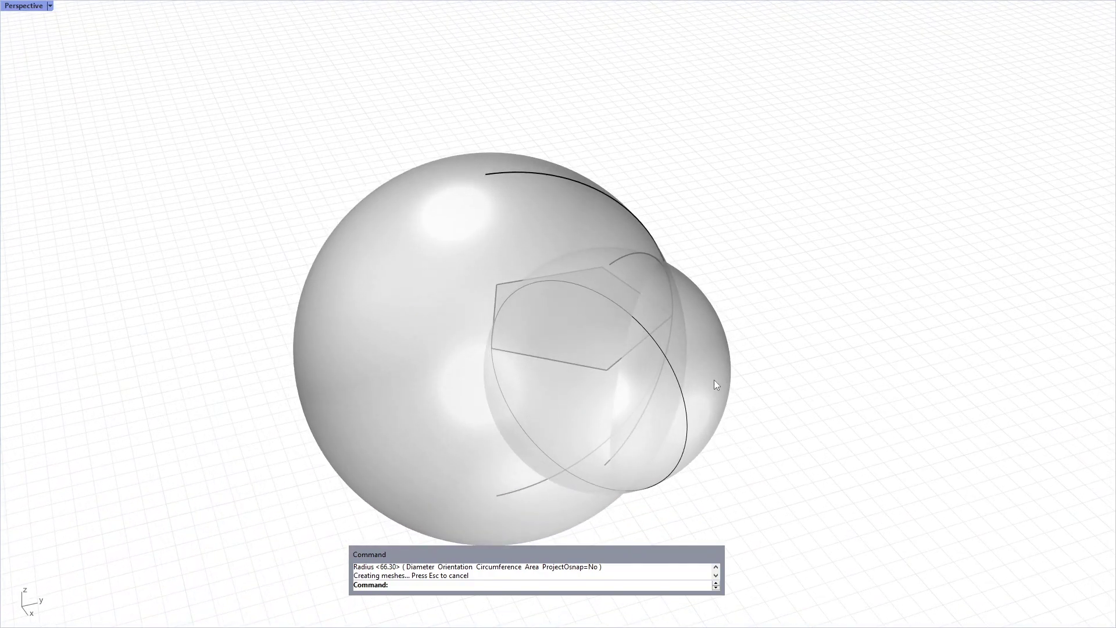
Step: Intersect the small and large spheres to produce a second circle
click(686, 347)
shift+click(444, 217)
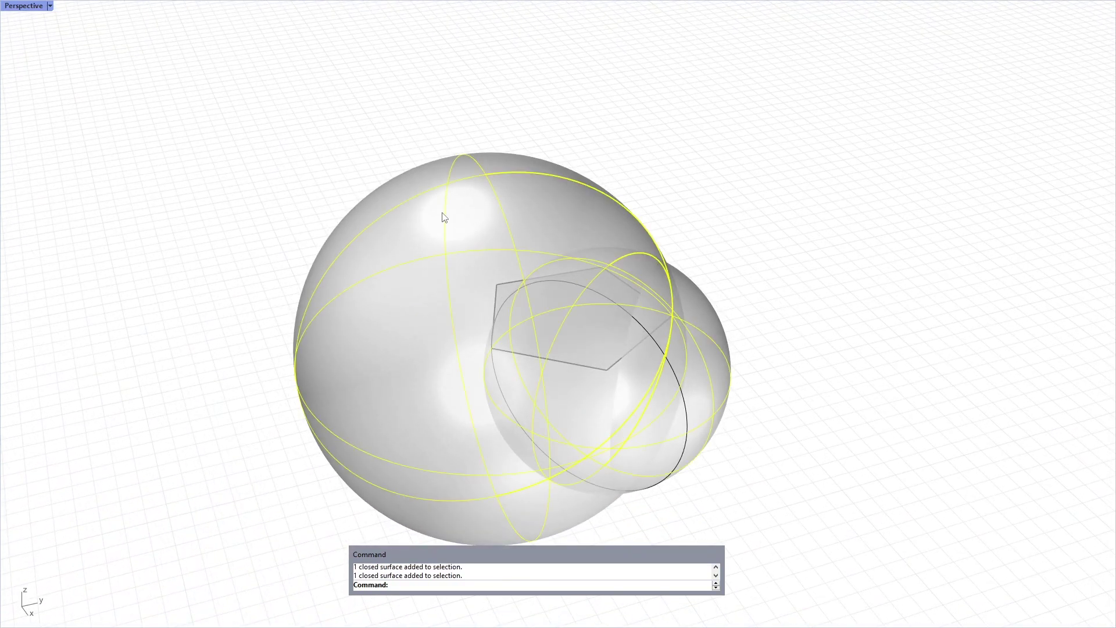
text(Intersect)
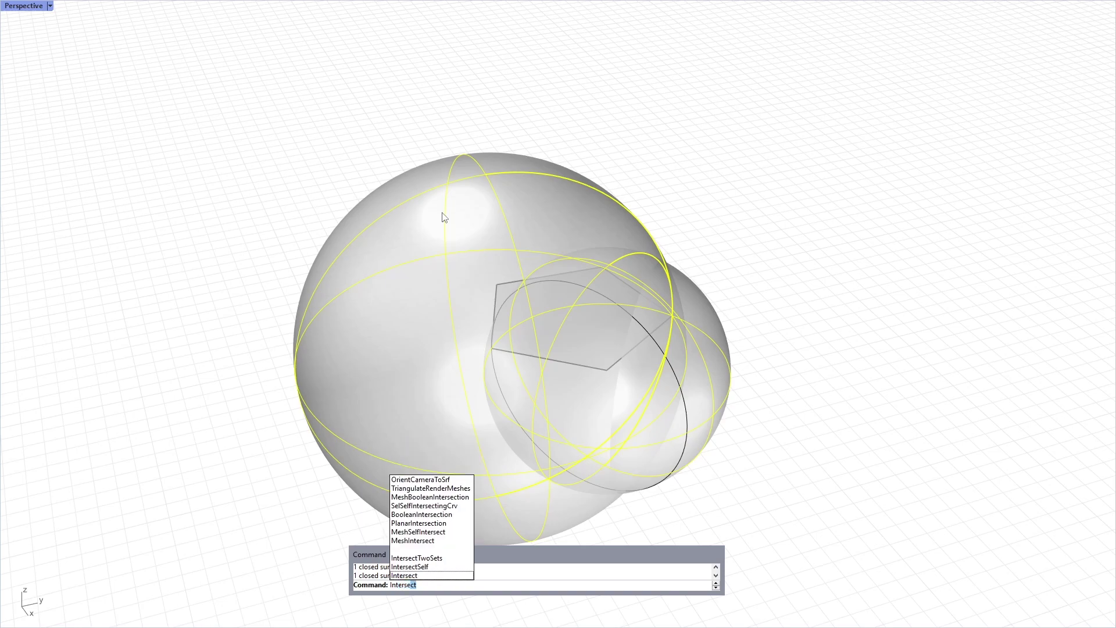
key(Return)
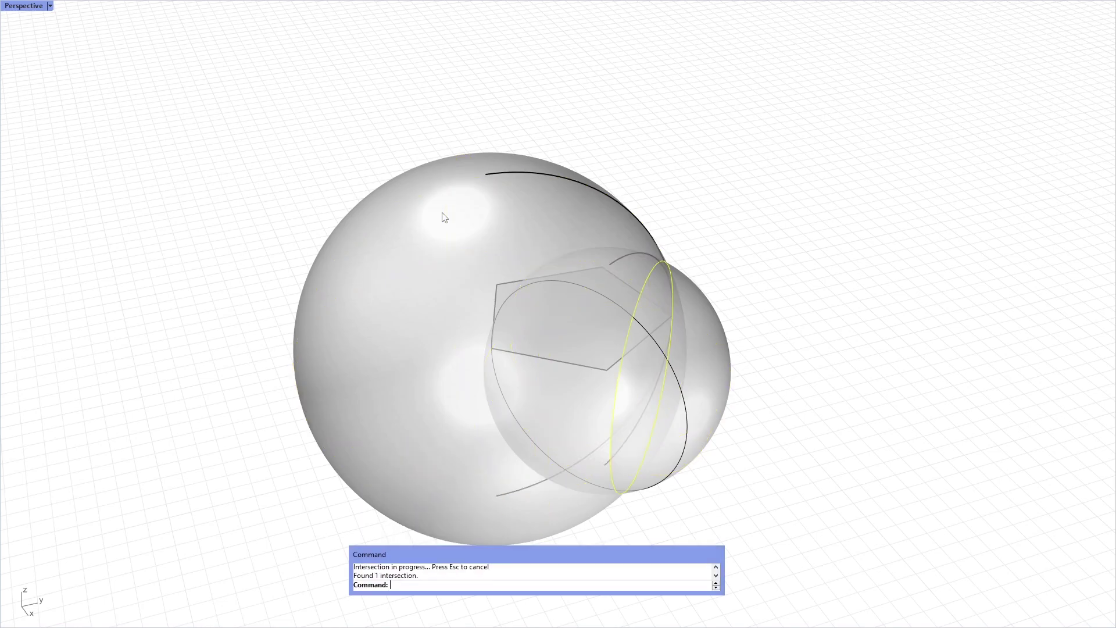
Step: Delete both spheres, leaving the pentagon and two circles
click(718, 328)
key(Delete)
click(444, 278)
key(Delete)
right_drag(442, 390, 733, 356)
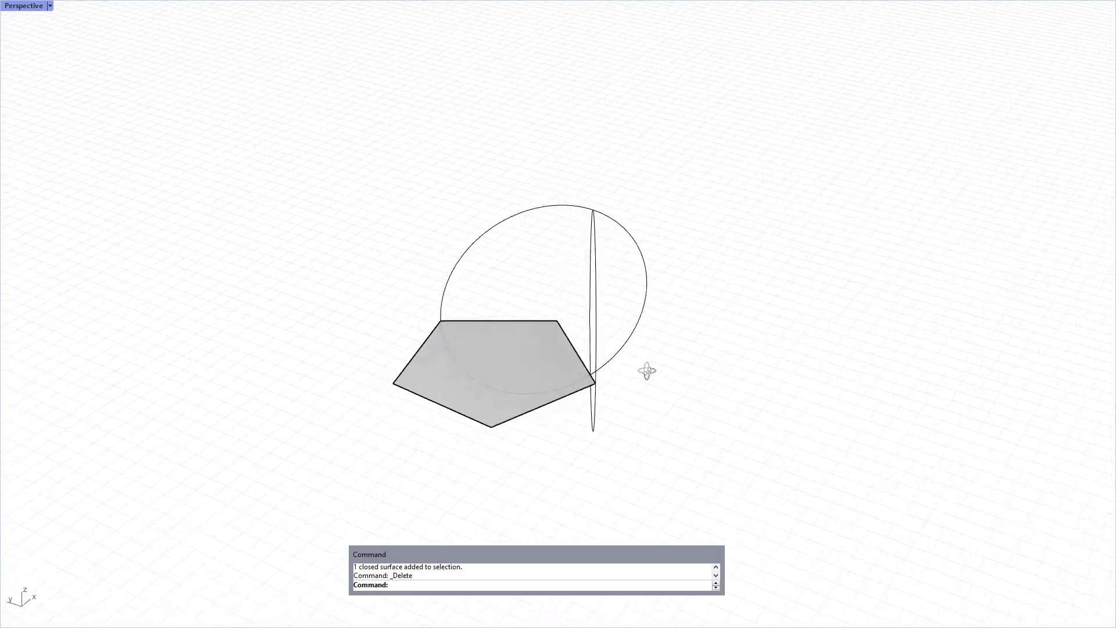
Step: Intersect the two circles to mark their 2 crossing points above the pentagon
right_drag(647, 371, 610, 378)
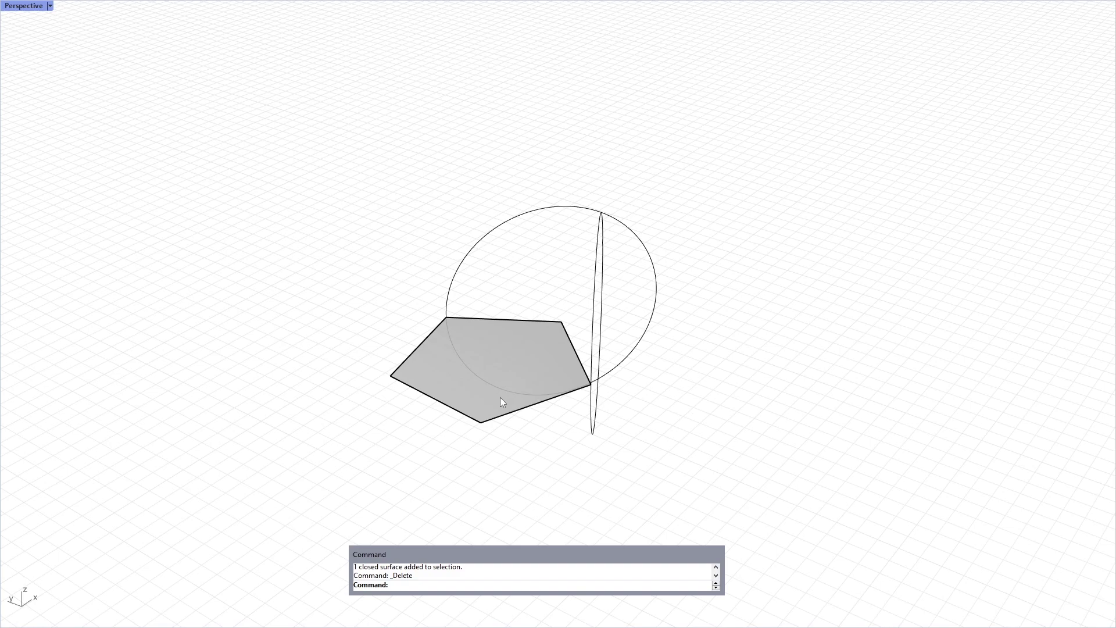
text(Intersect)
key(Return)
right_drag(502, 401, 581, 409)
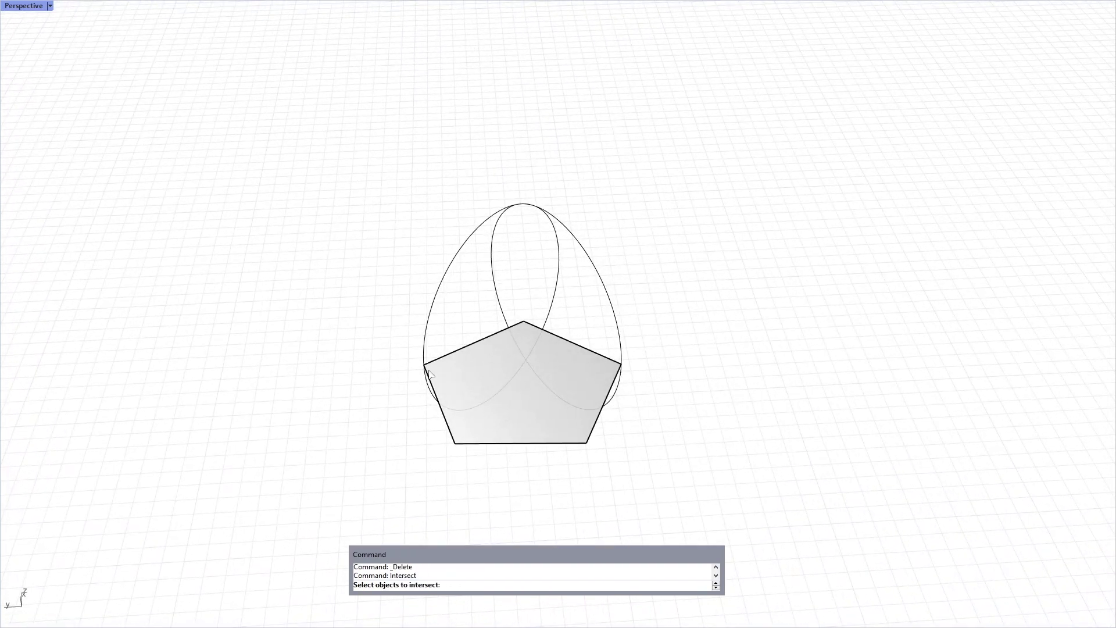
right_drag(512, 299, 538, 252)
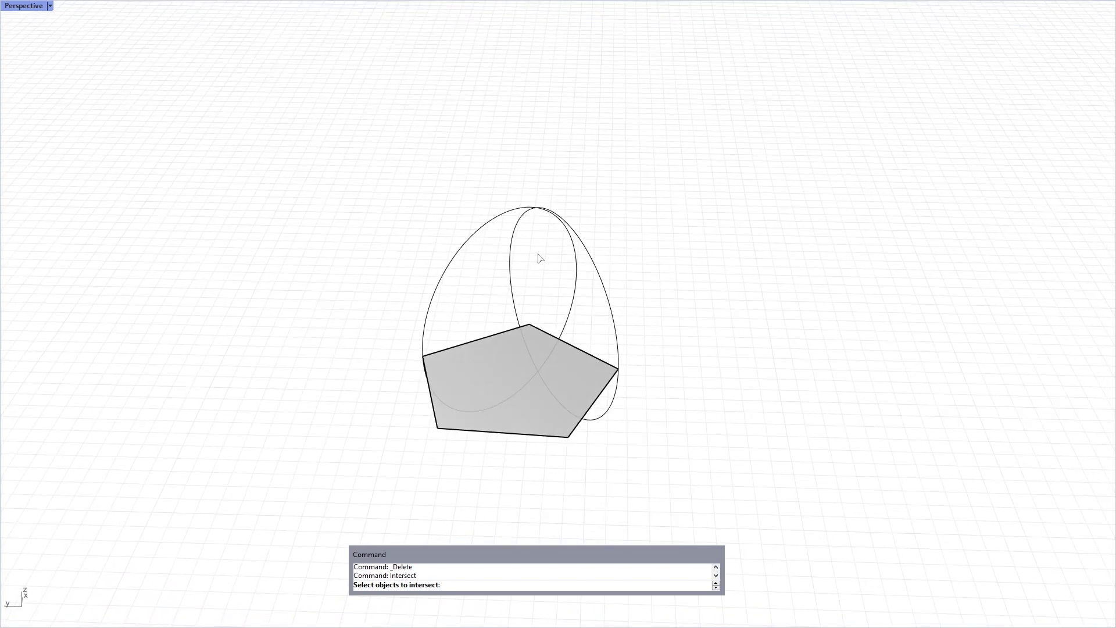
drag(541, 253, 481, 197)
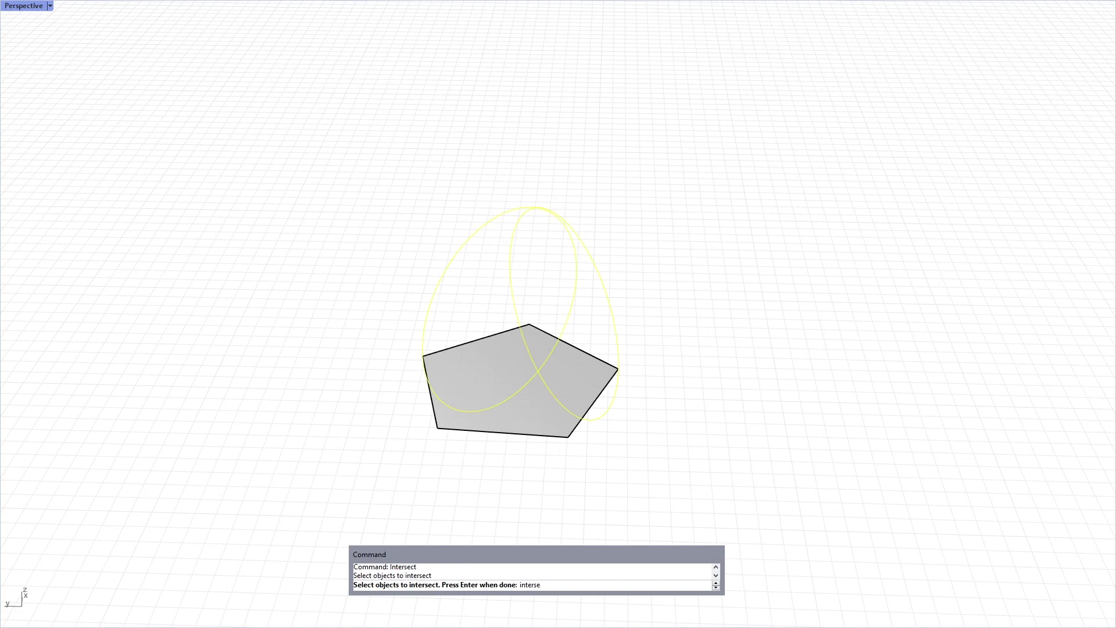
key(Return)
key(Return)
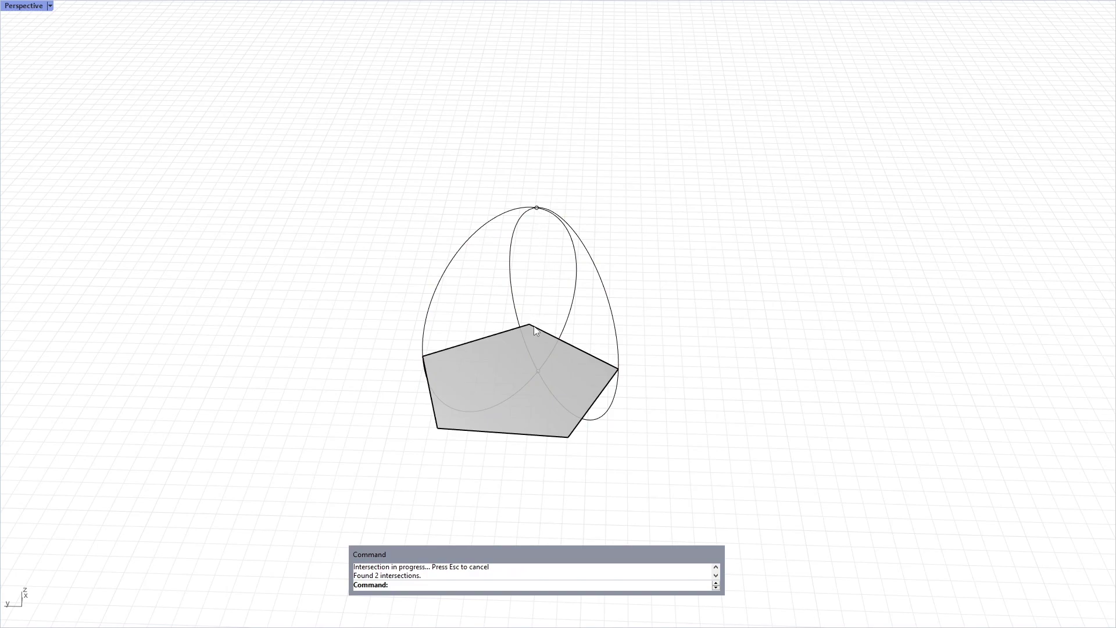
Step: Rotate the pentagon about its right edge until its left corner meets the circles' crossing point
right_drag(637, 344, 688, 351)
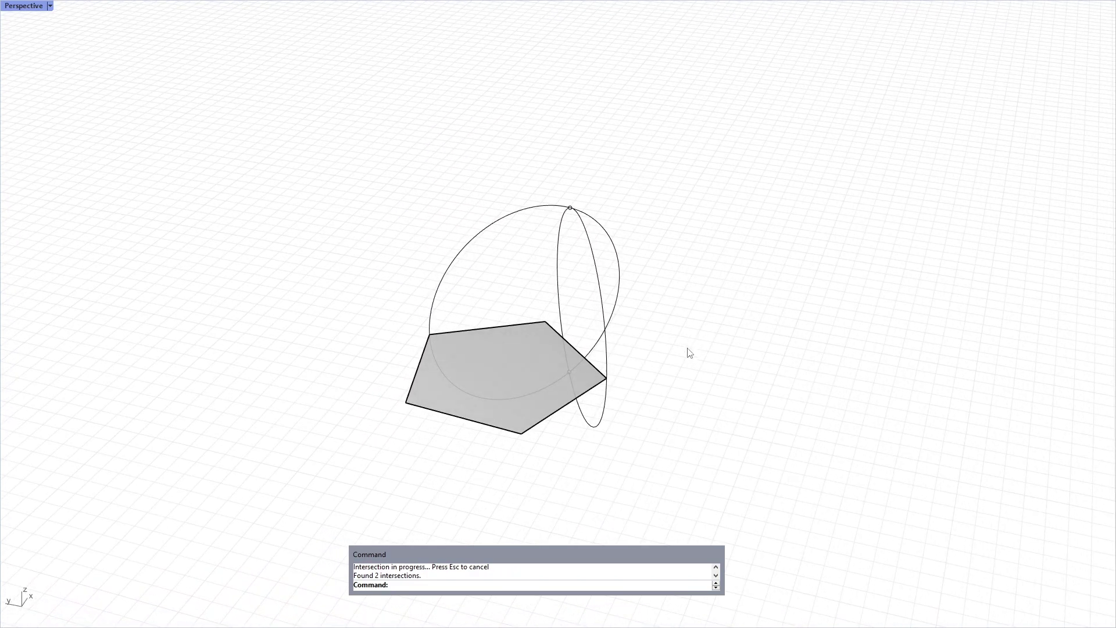
scroll(536, 345, up, 2)
scroll(524, 344, up, 1)
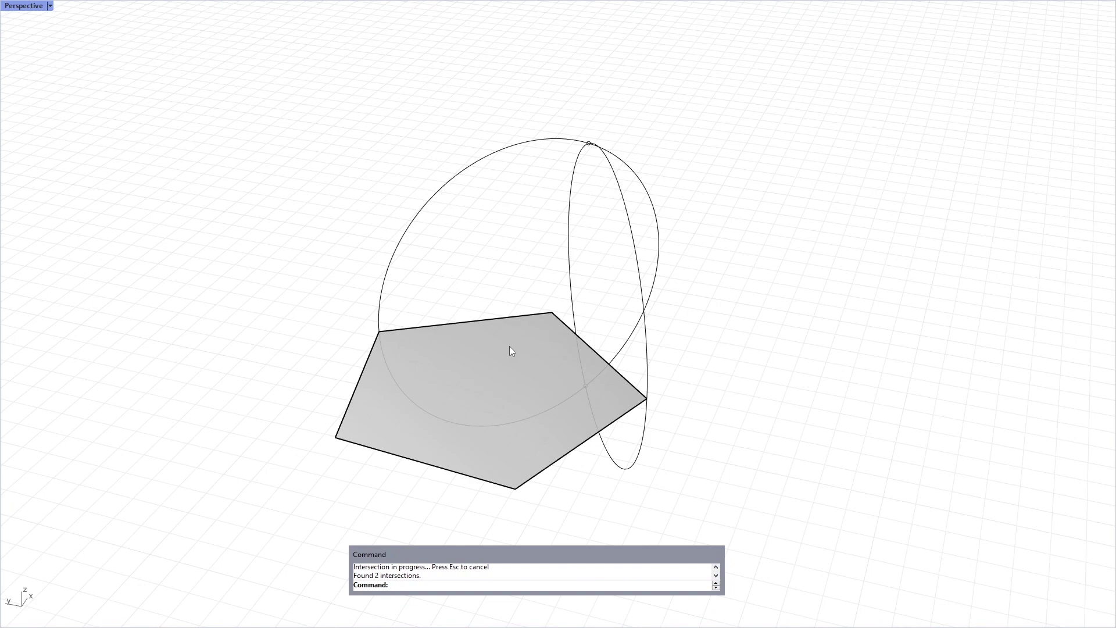
click(501, 345)
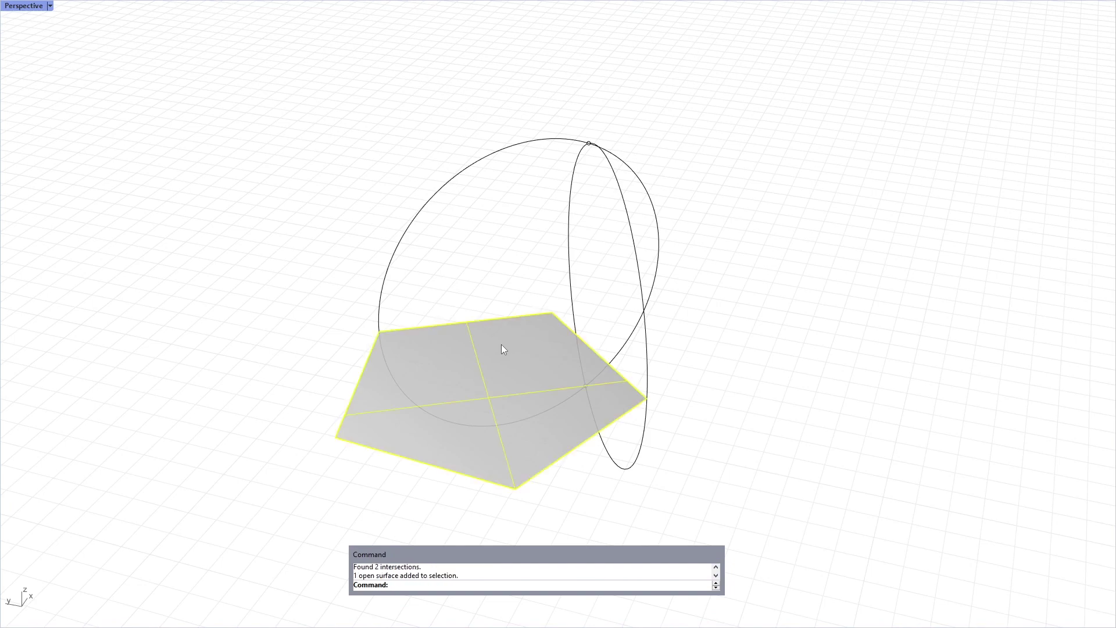
text(o)
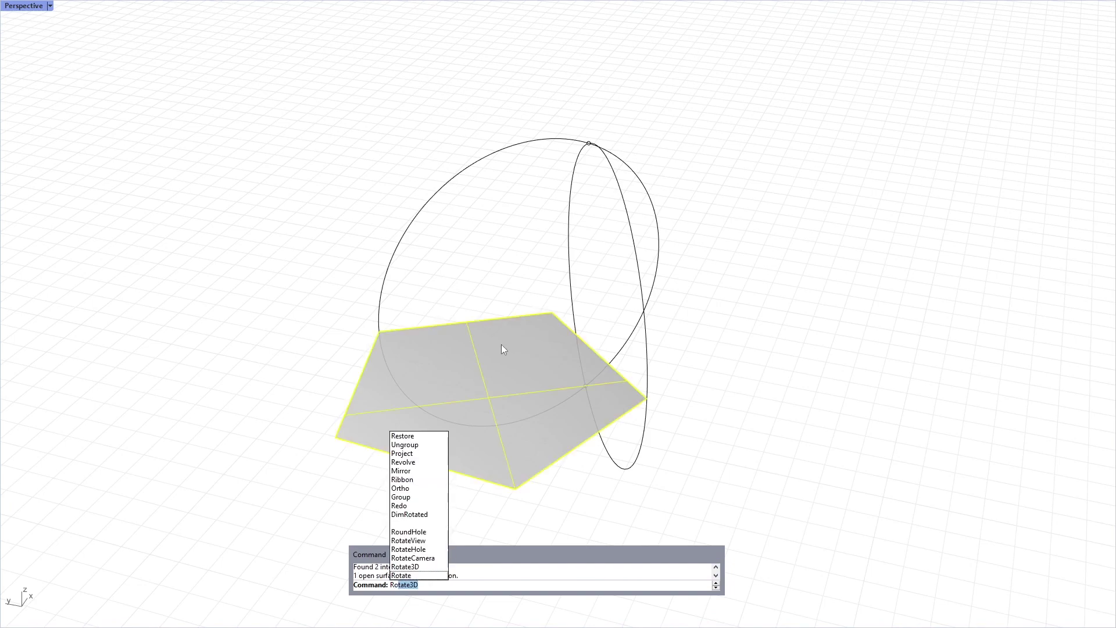
key(Return)
click(646, 398)
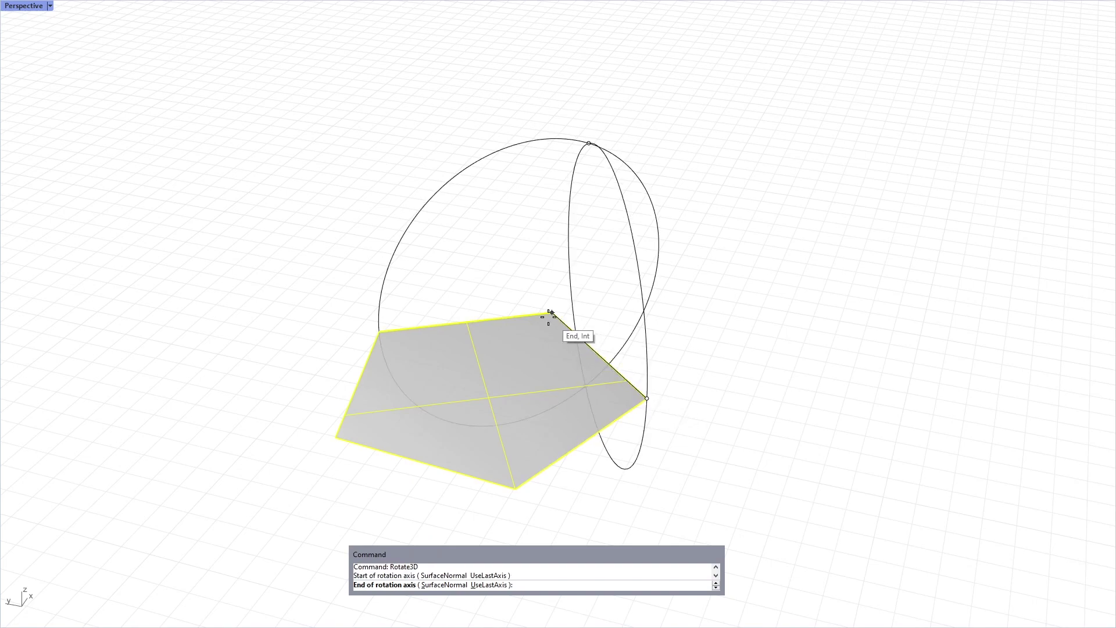
click(552, 314)
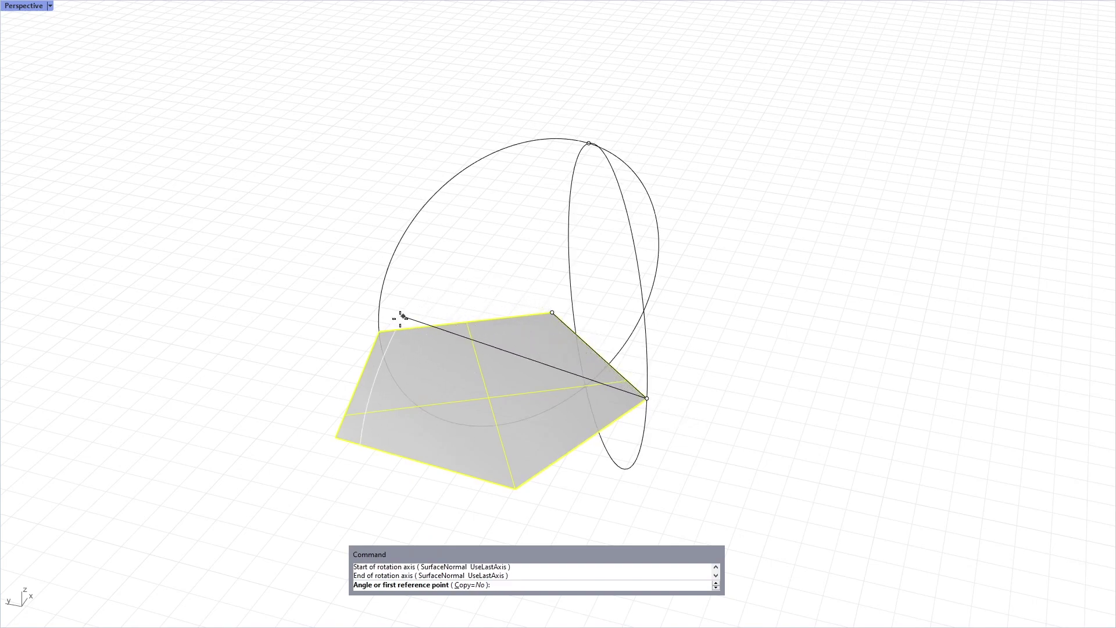
click(379, 332)
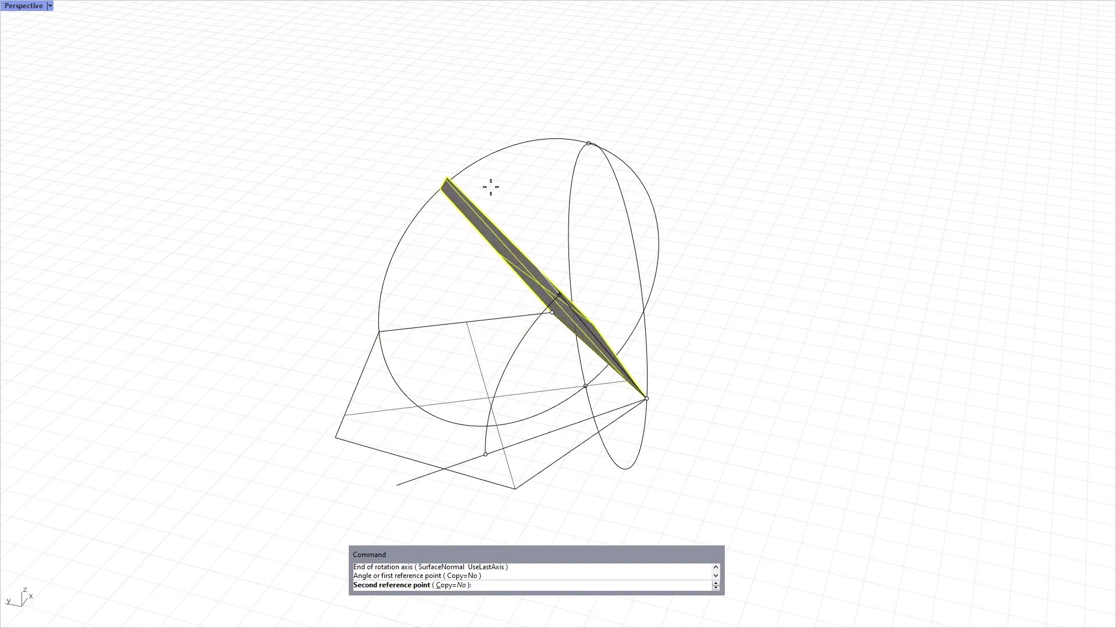
click(590, 142)
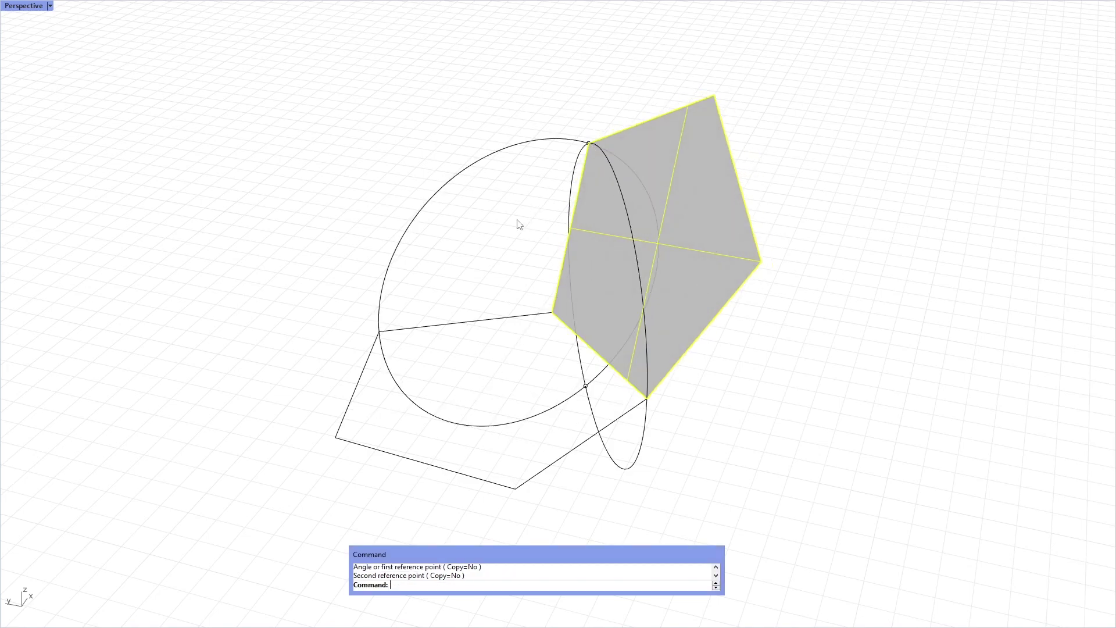
mouse_move(495, 265)
right_down()
mouse_move(506, 269)
mouse_move(548, 232)
mouse_move(561, 252)
mouse_move(489, 268)
right_up()
Step: Repeat the axis rotation on the previous hinge axis, accepting the 116.565° angle
key(Return)
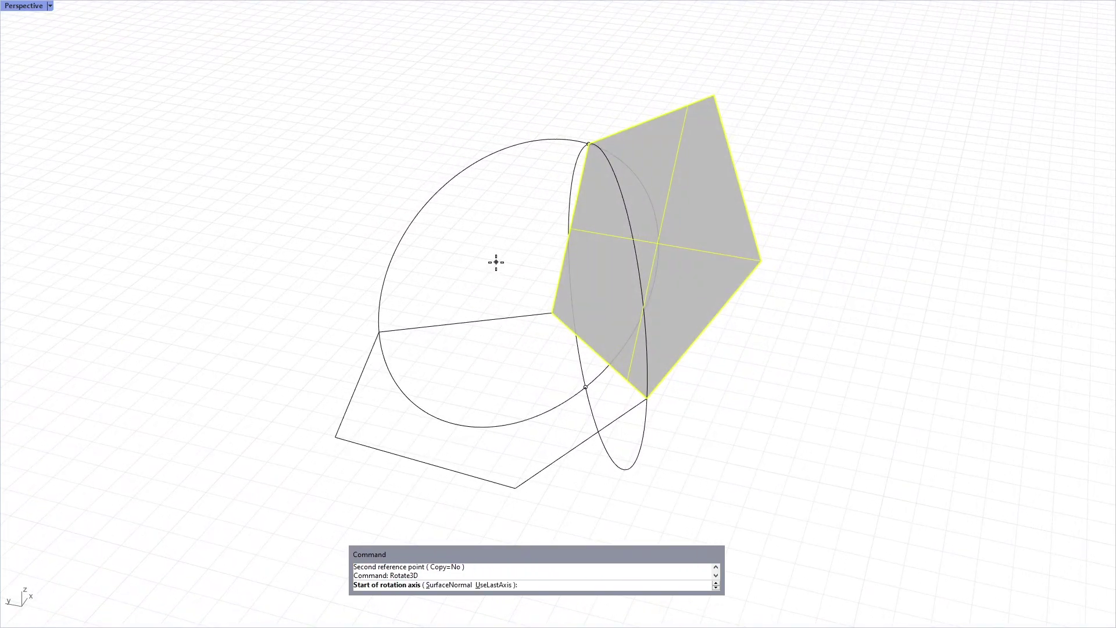
text(u)
key(Return)
key(Return)
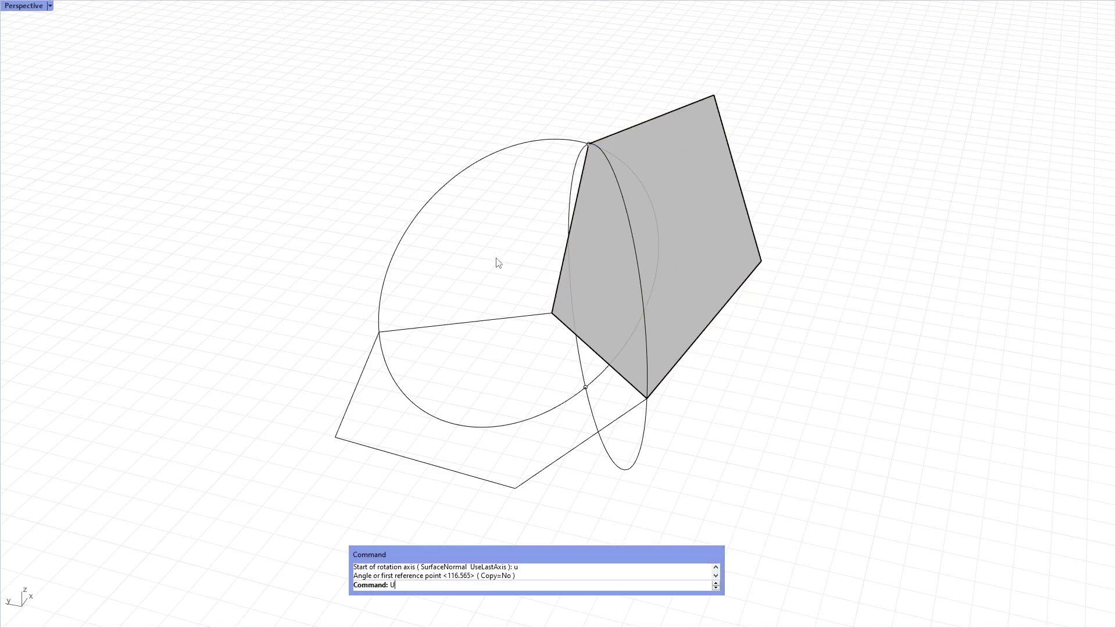
text(U)
key(Return)
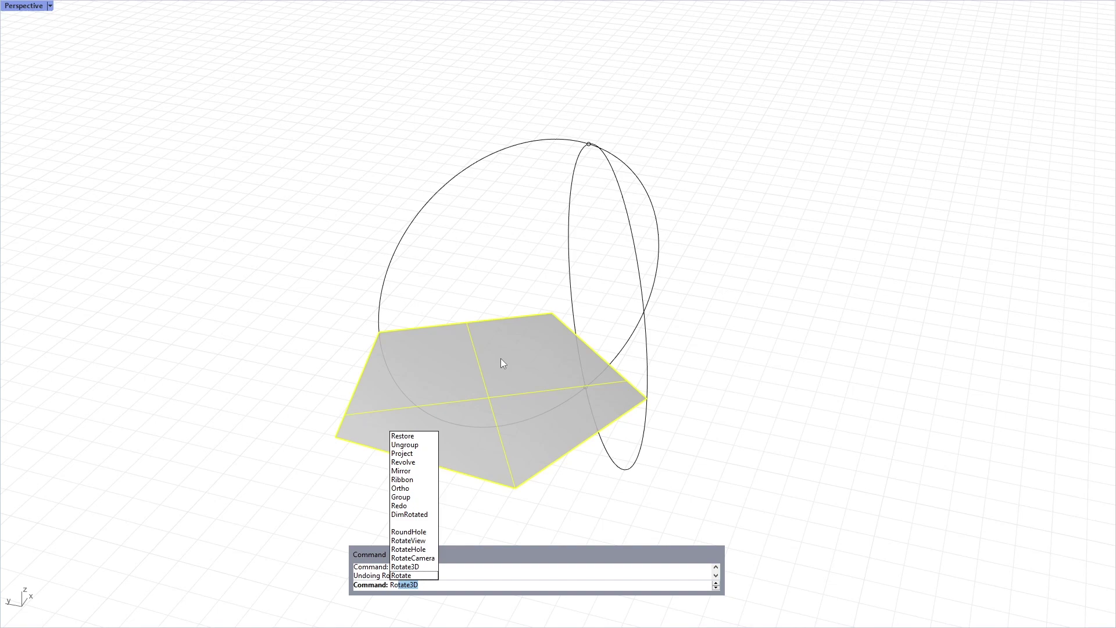
Step: Fold a copy of the base pentagon up about its right edge so it reaches the top vertex
key(Return)
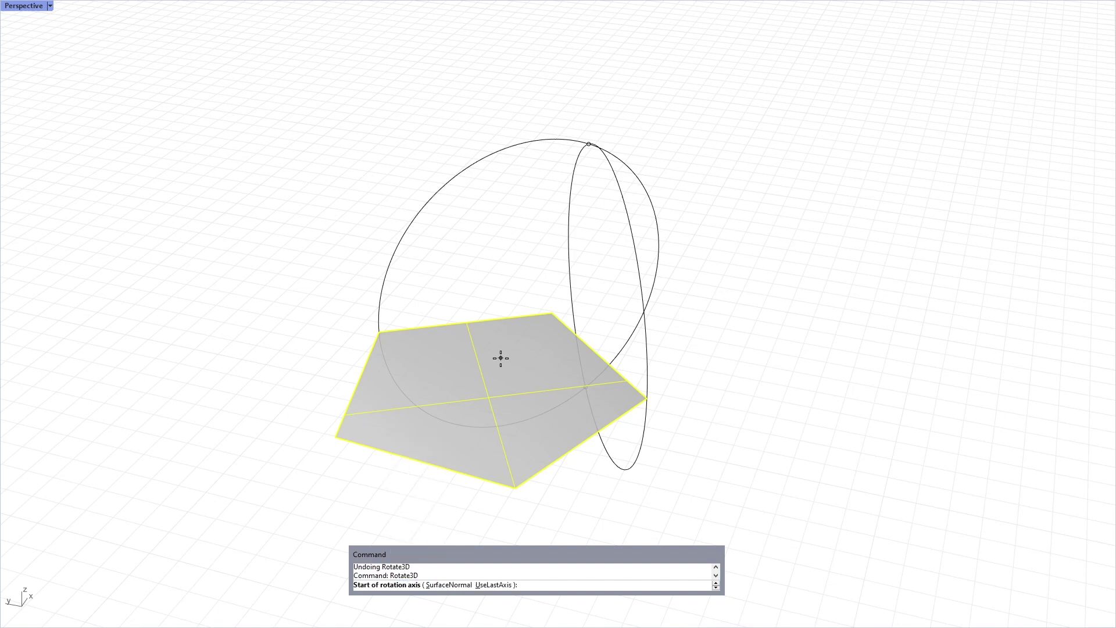
click(647, 398)
click(553, 313)
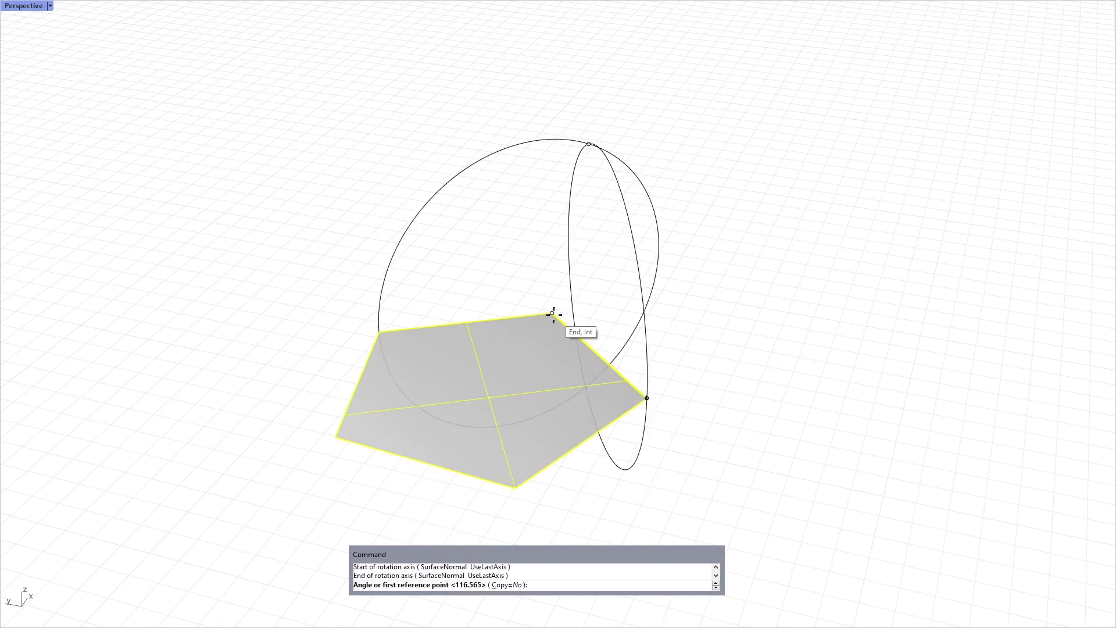
click(509, 585)
click(486, 454)
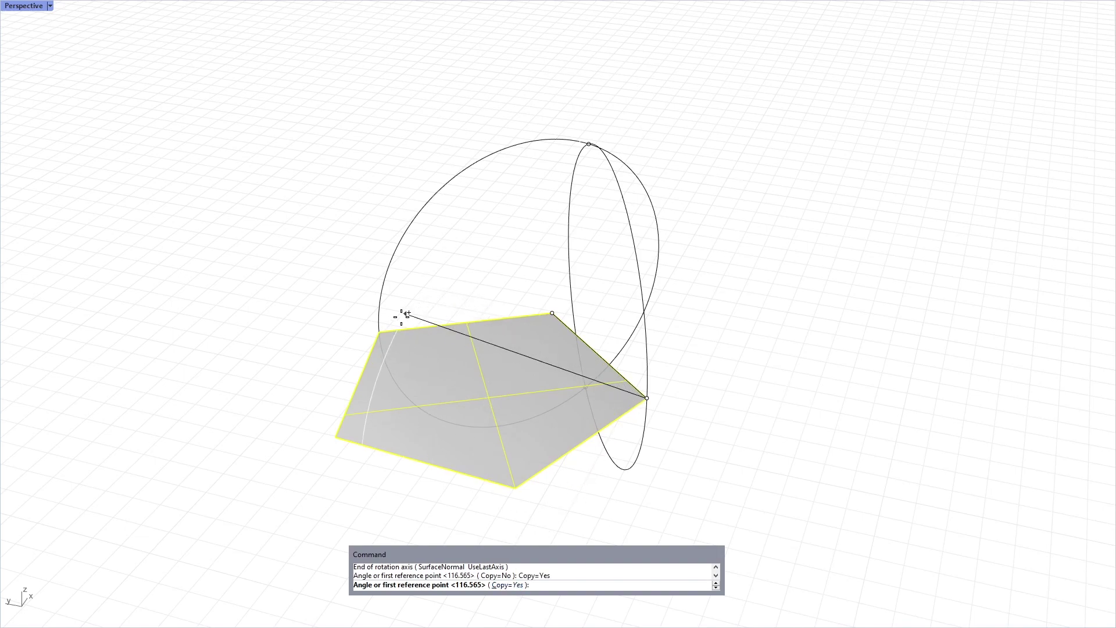
click(590, 145)
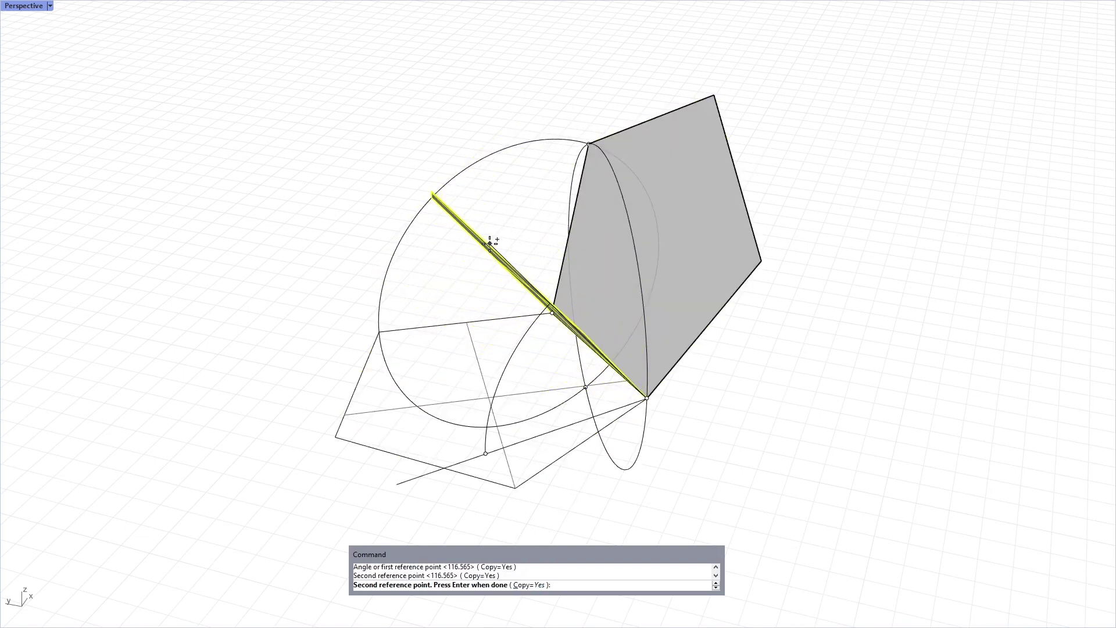
key(Return)
right_drag(453, 281, 429, 303)
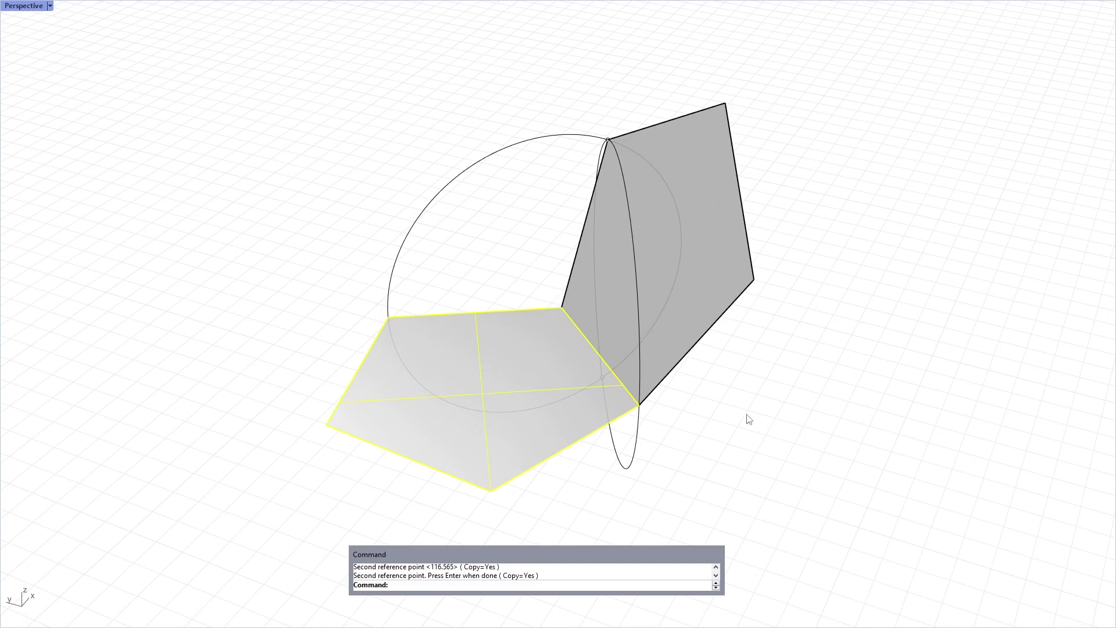
Step: Rotate copies of the base pentagon about two more base edges, standing them beside the existing face
mouse_move(726, 431)
right_down()
mouse_move(674, 354)
mouse_move(685, 374)
mouse_move(777, 427)
right_up()
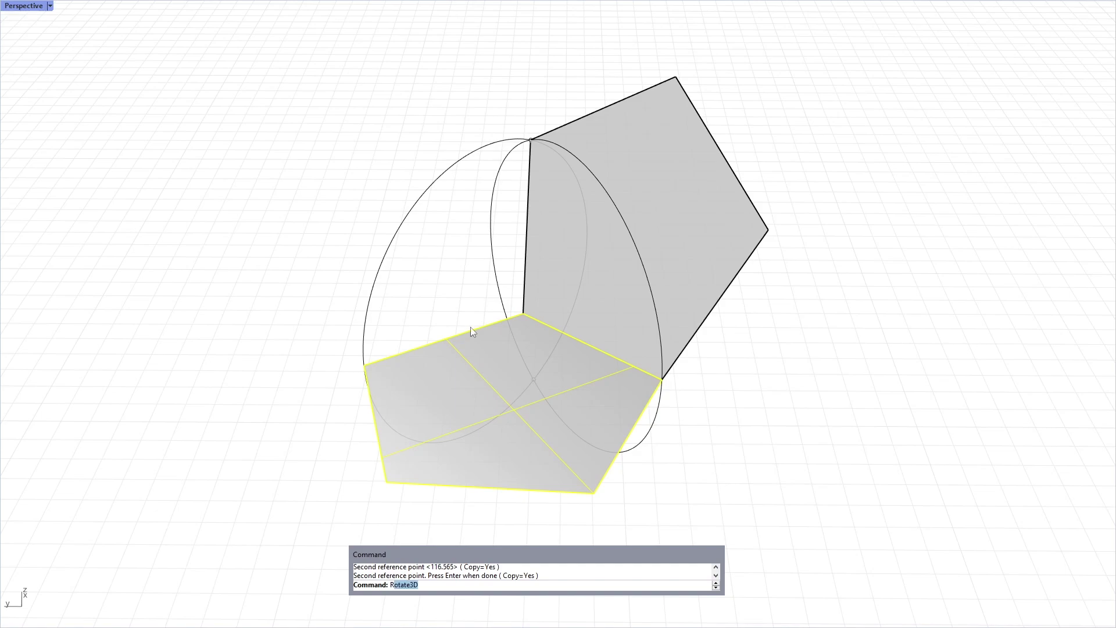
key(Return)
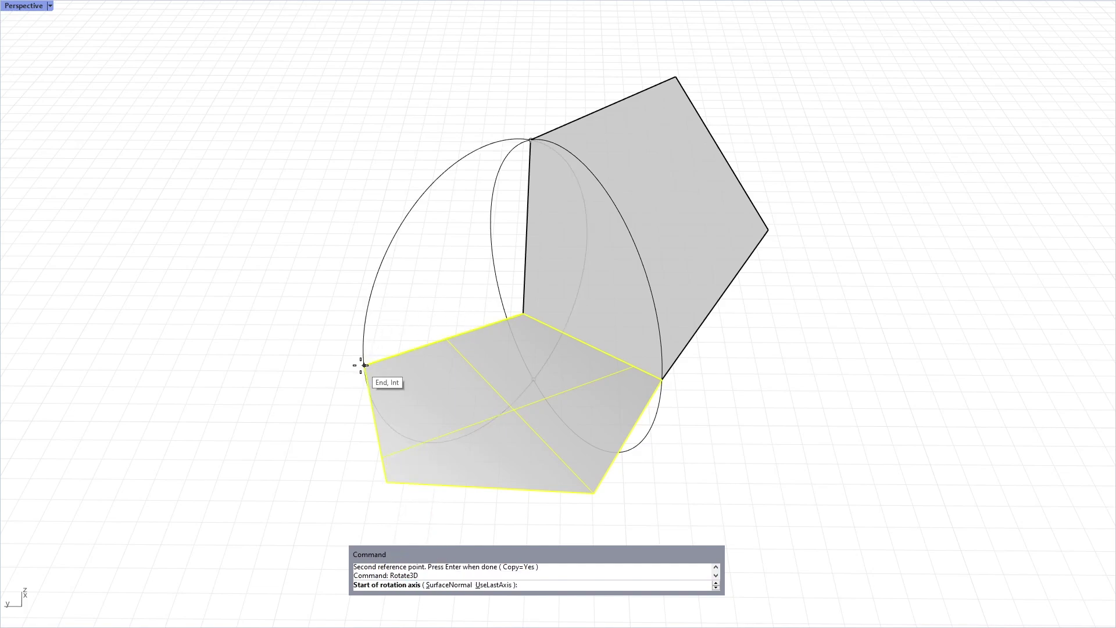
click(365, 365)
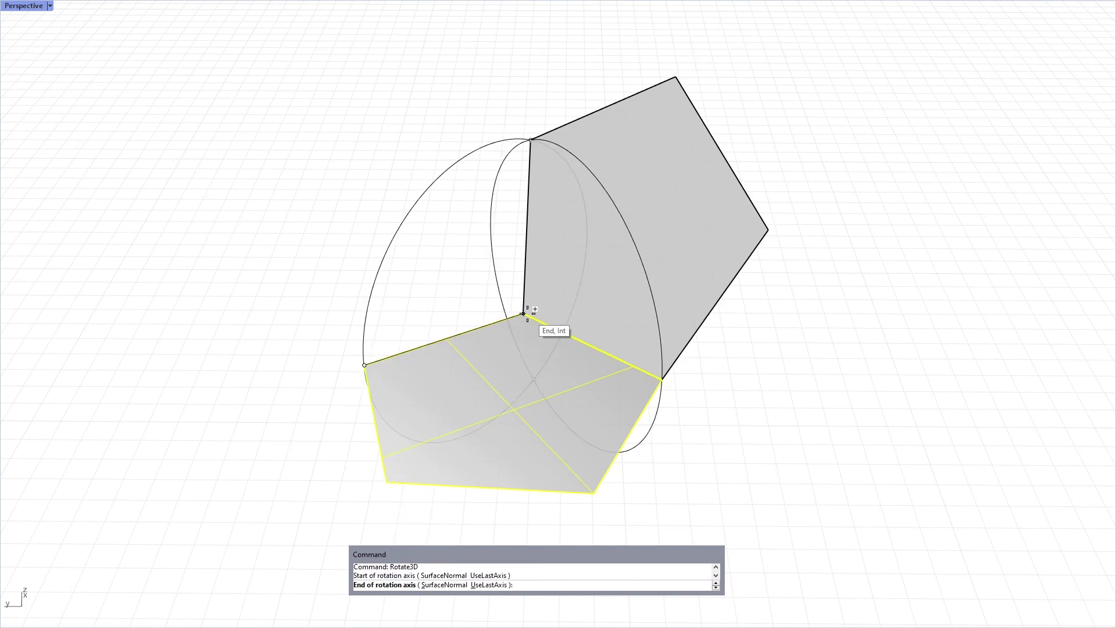
click(523, 314)
click(661, 379)
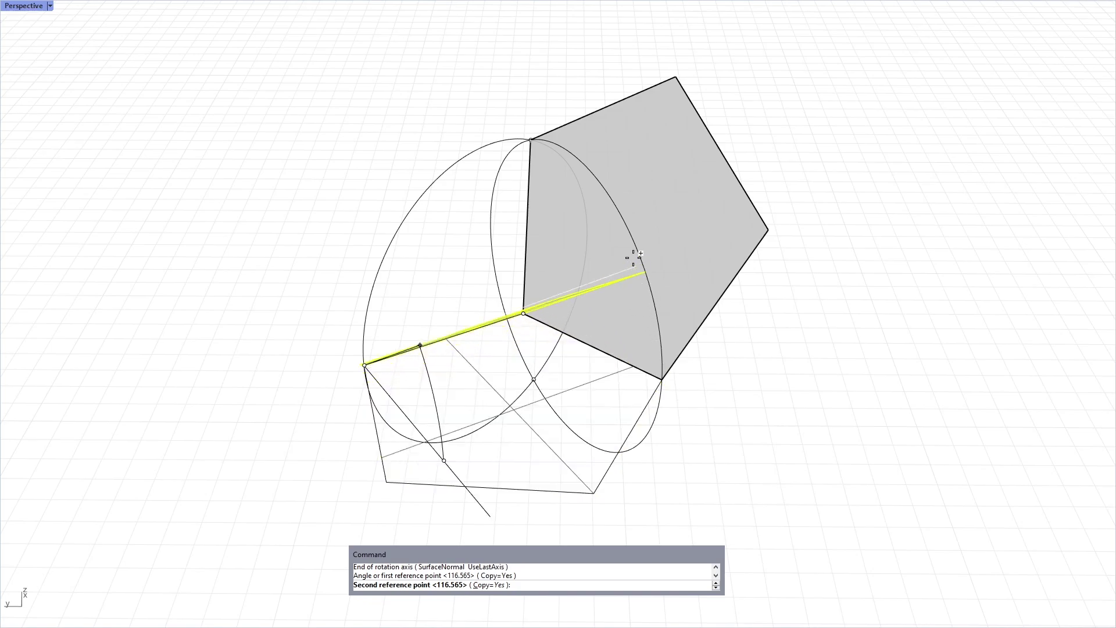
click(530, 137)
right_drag(531, 137, 498, 373)
key(Return)
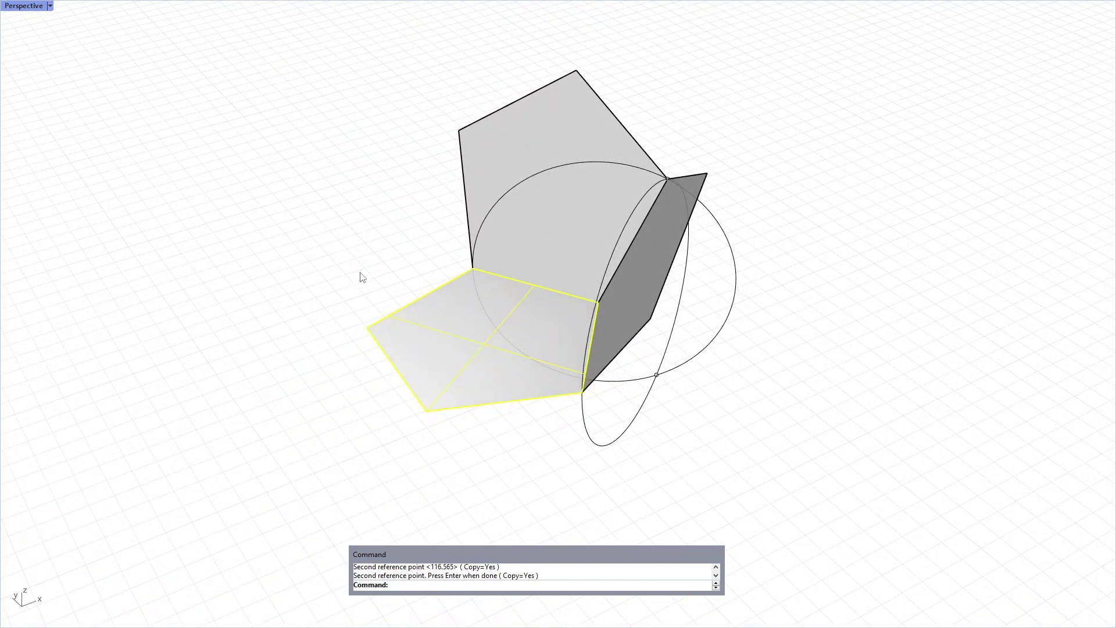
key(Return)
click(358, 324)
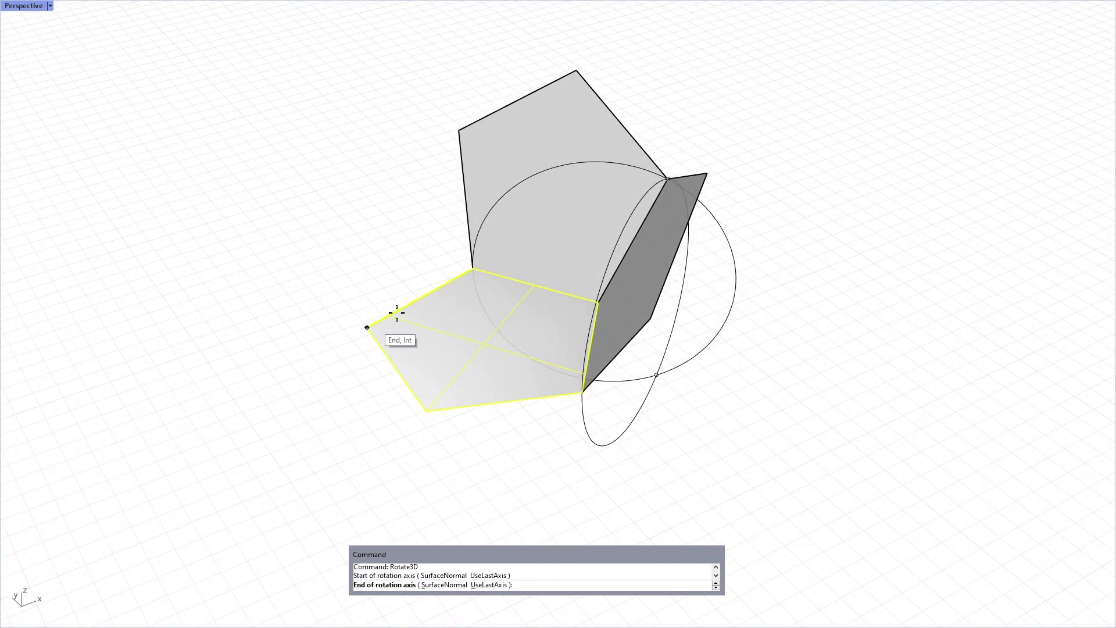
click(472, 268)
click(462, 388)
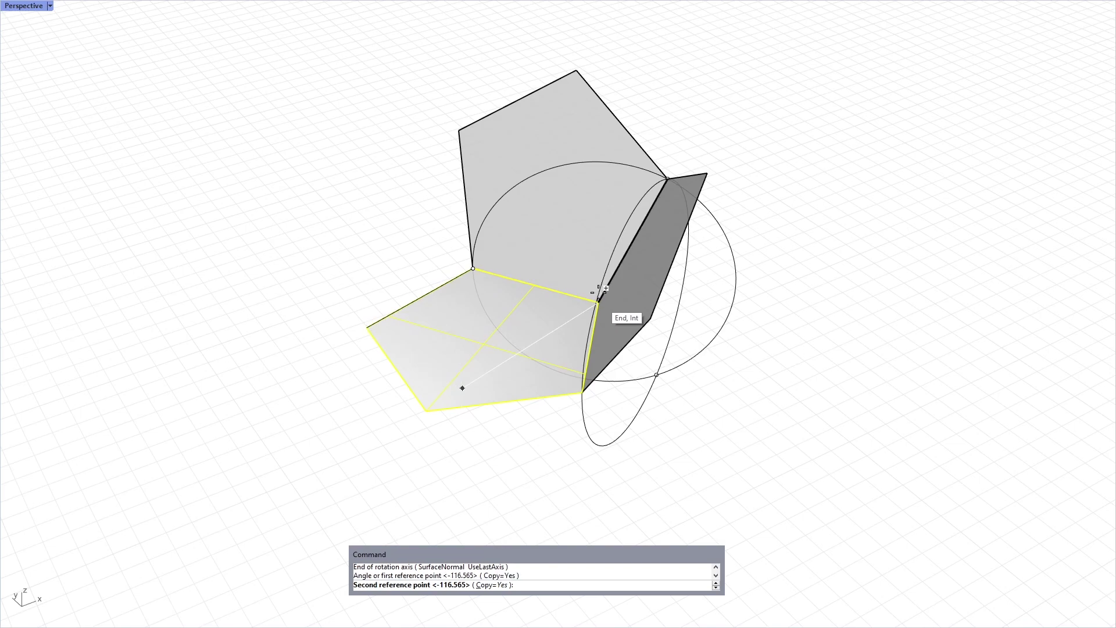
click(459, 129)
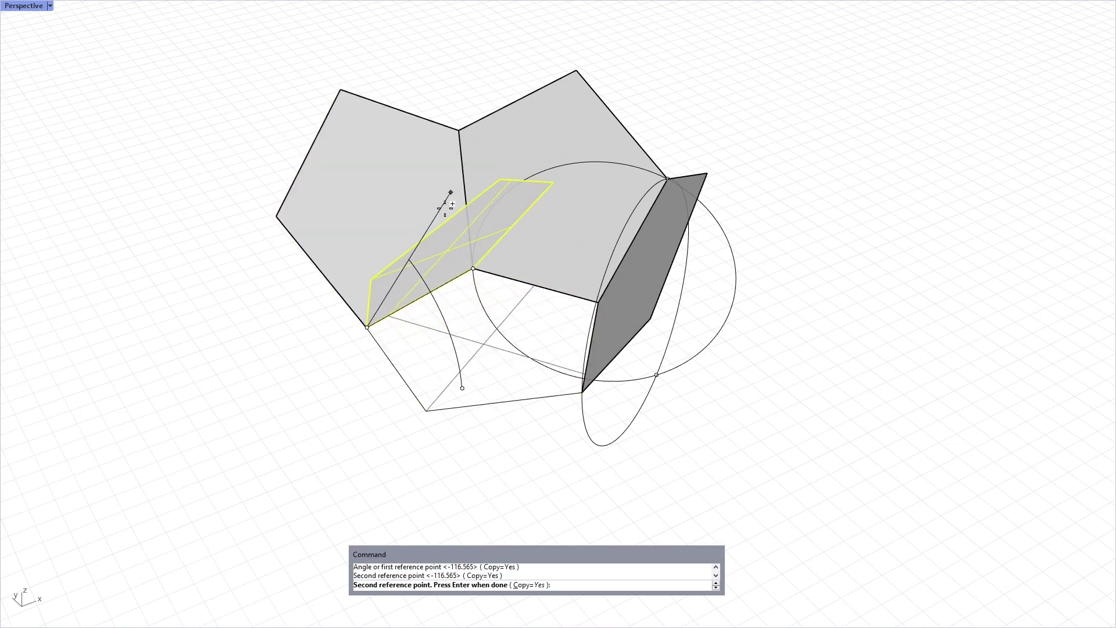
key(Return)
Step: Fold two more copies up about the remaining base edges, closing the ring of faces
right_drag(443, 237, 510, 256)
key(Return)
click(486, 228)
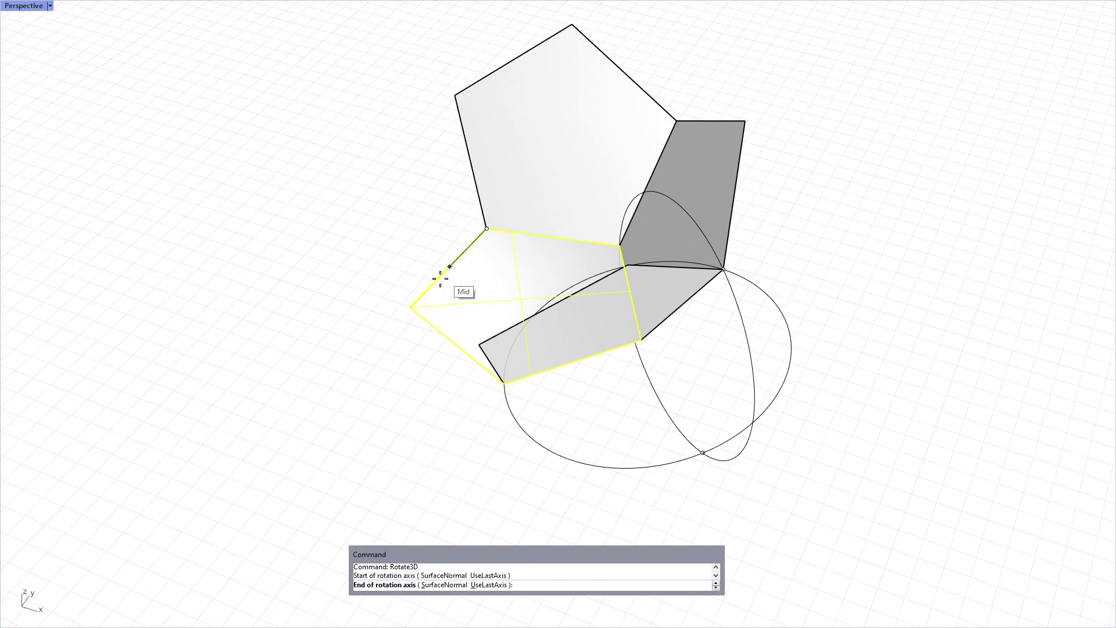
click(411, 307)
click(619, 244)
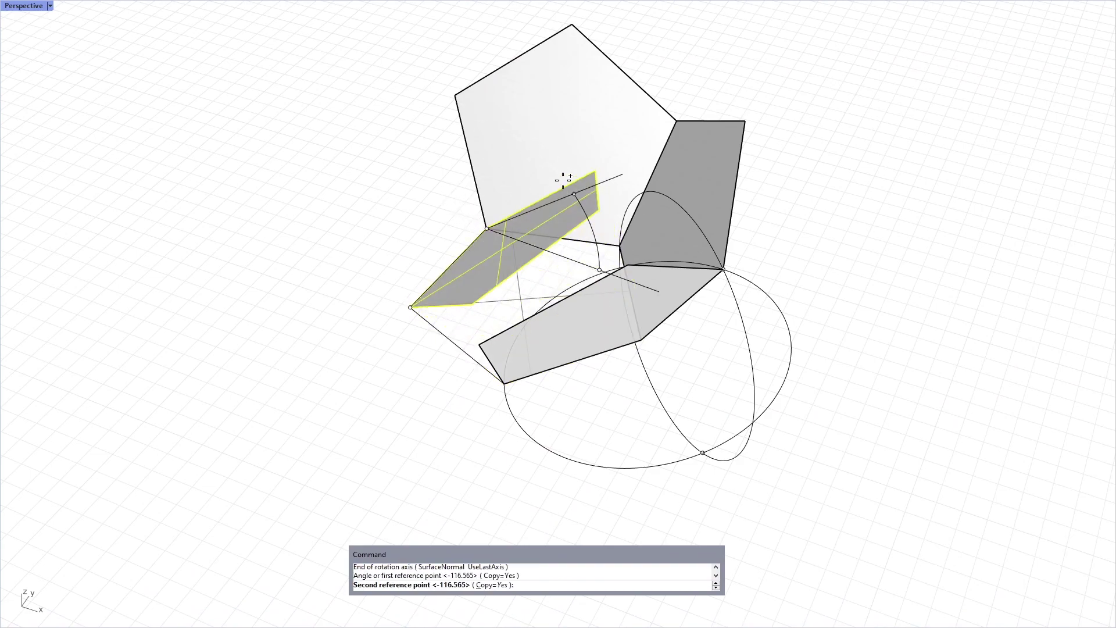
click(455, 96)
right_drag(463, 215, 530, 265)
key(Return)
key(Return)
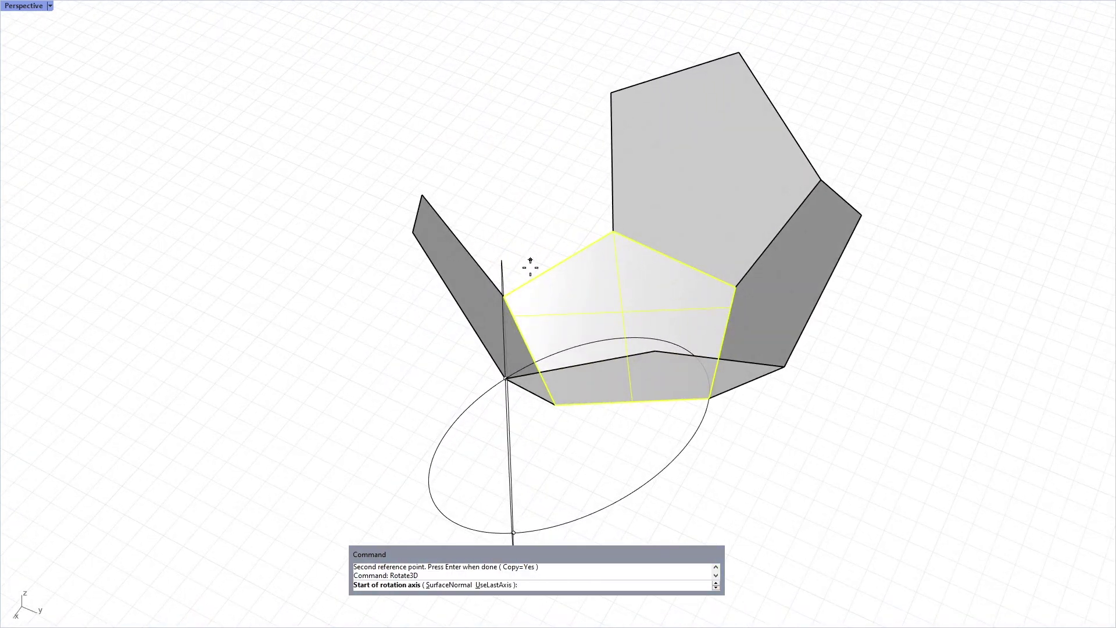
click(504, 295)
click(613, 232)
click(734, 284)
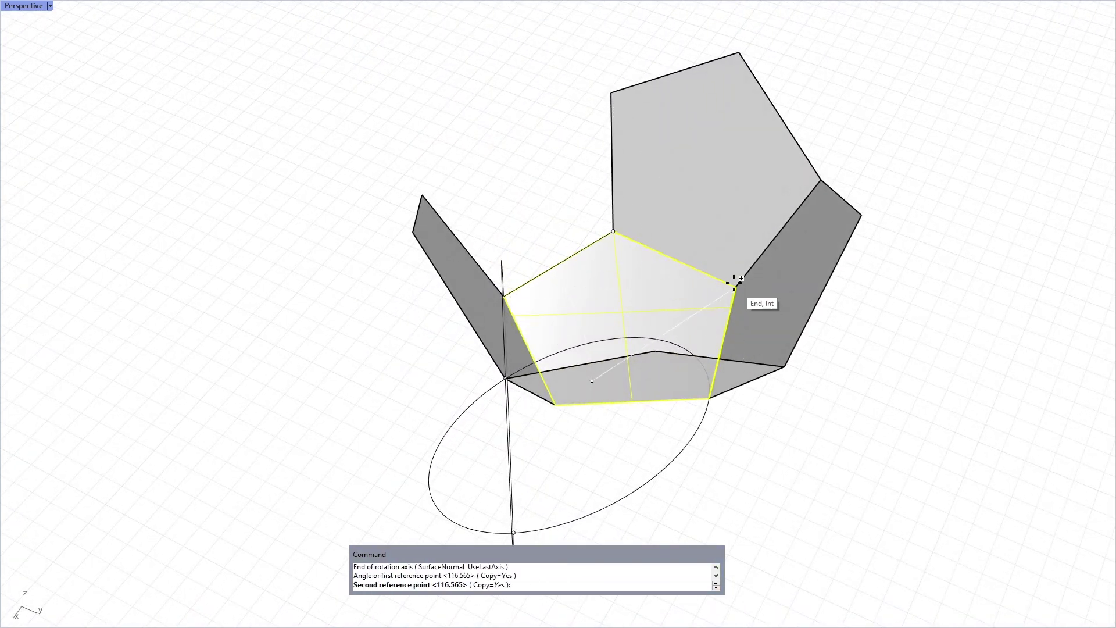
click(611, 92)
key(Return)
scroll(360, 306, down, 2)
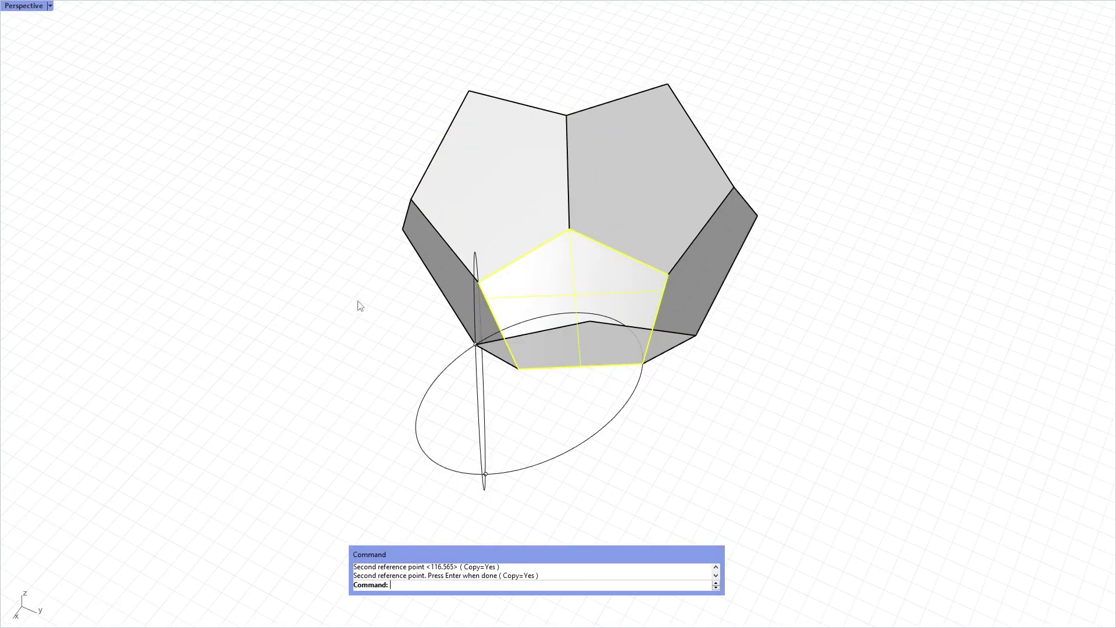
Step: Rotate a copy of the left side face about its top edge up to the neighbouring face's corner
right_drag(361, 307, 835, 286)
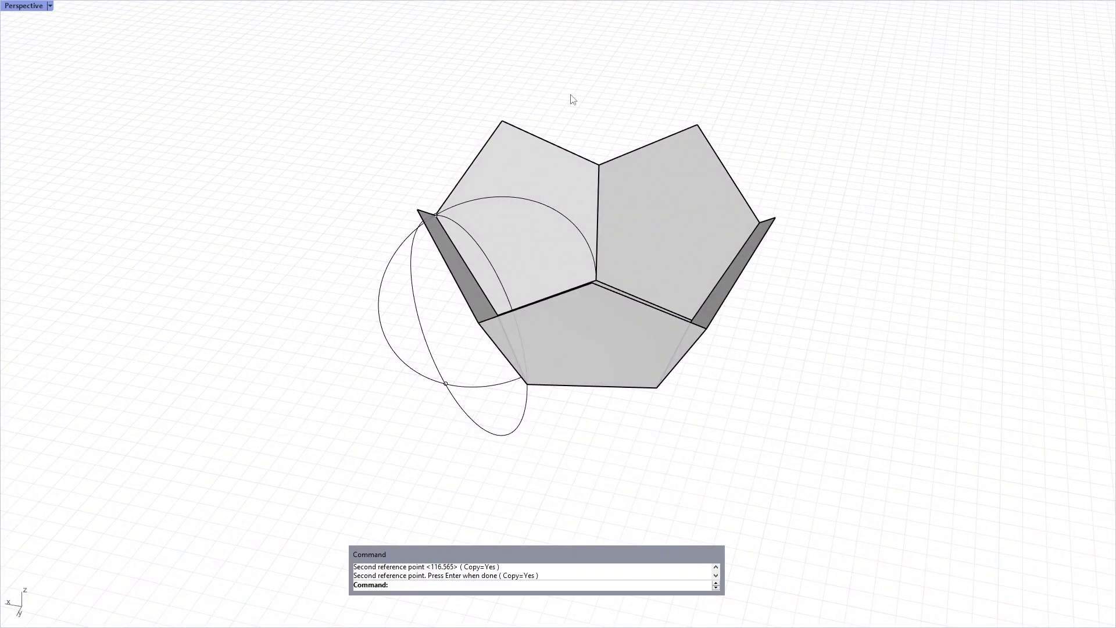
right_drag(748, 333, 417, 315)
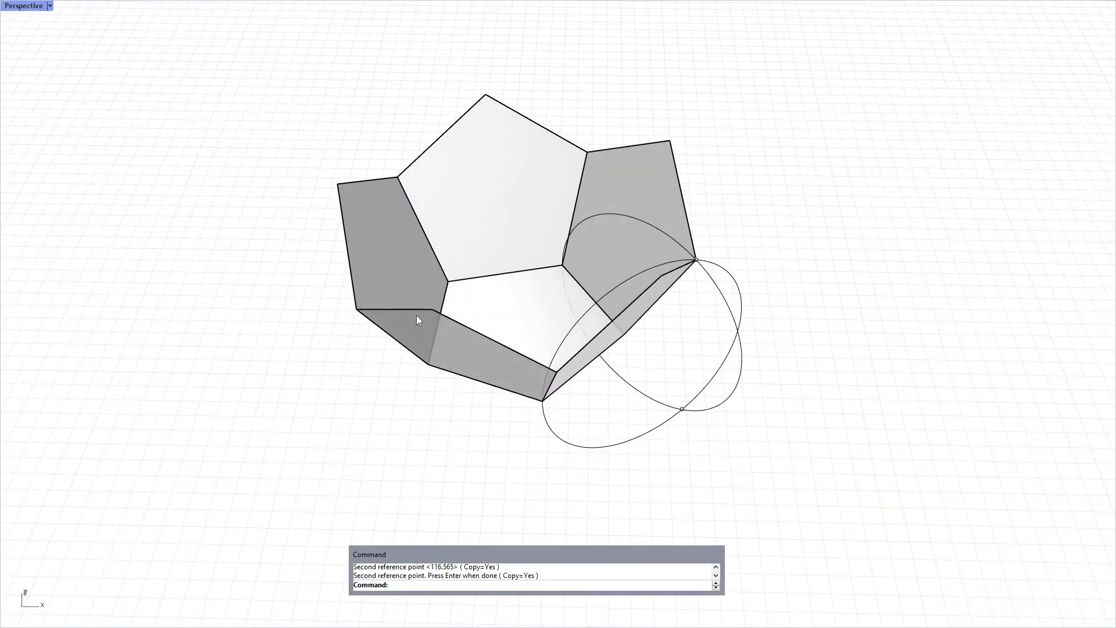
click(394, 269)
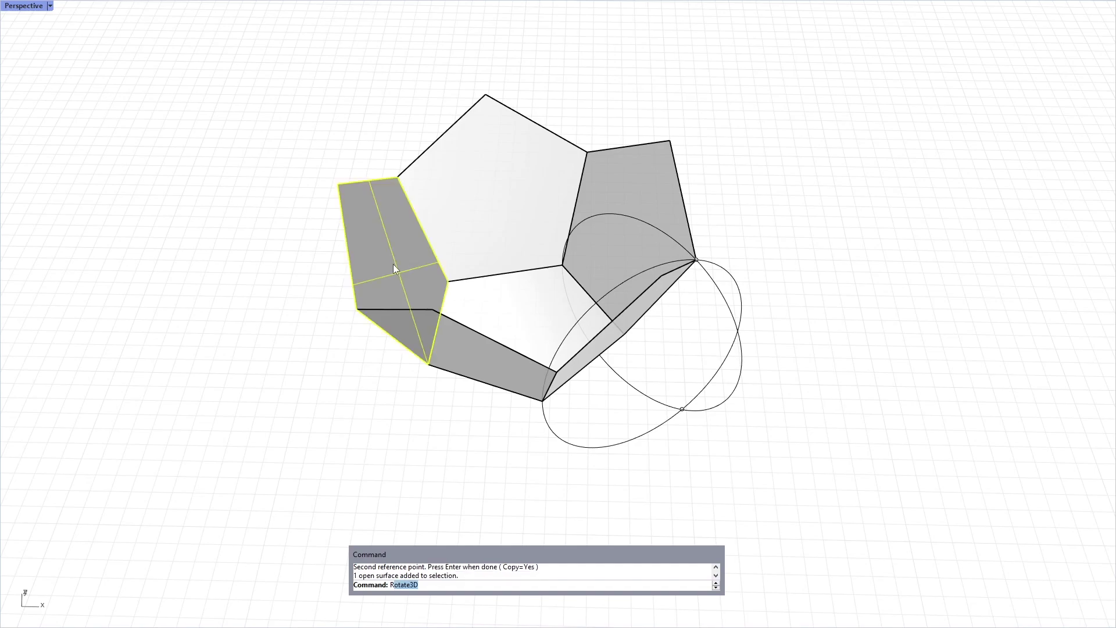
text(Ro)
key(Return)
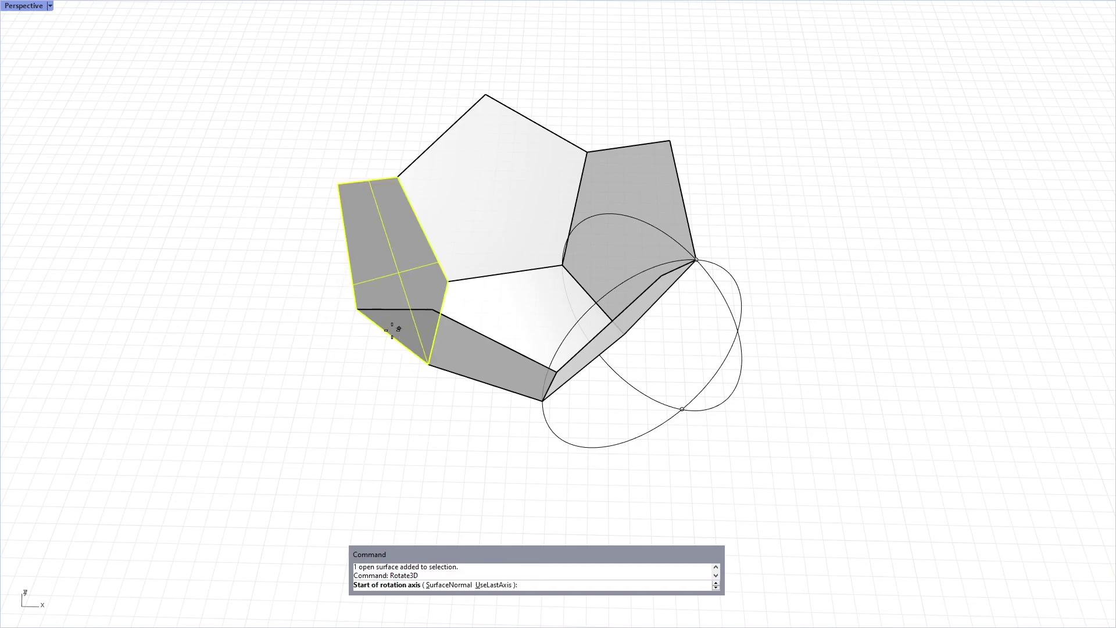
right_drag(398, 329, 481, 437)
click(562, 327)
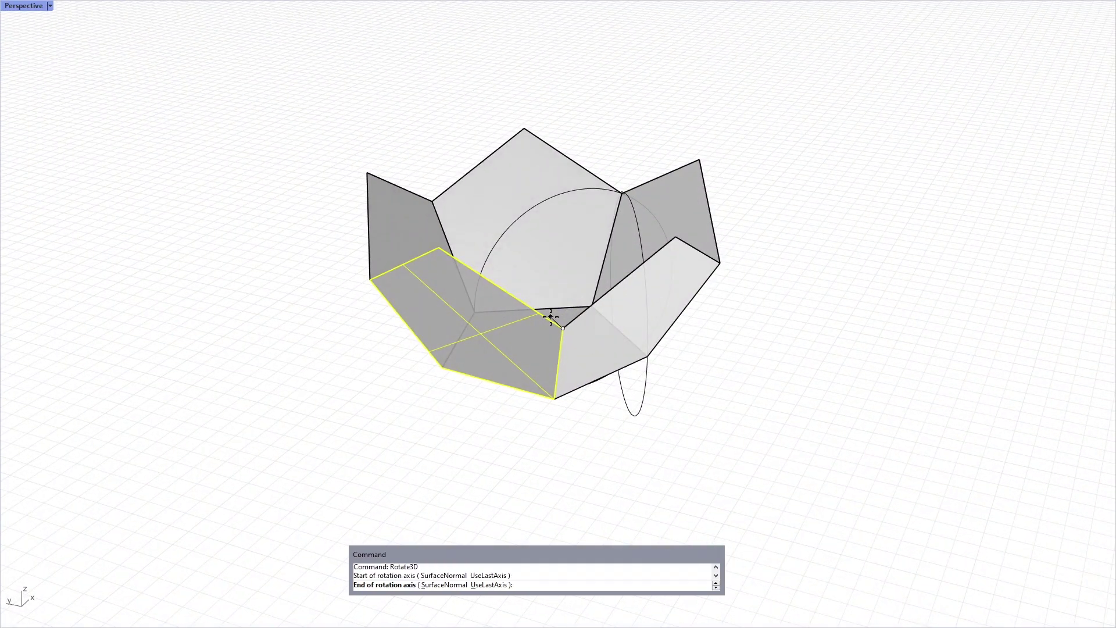
click(439, 247)
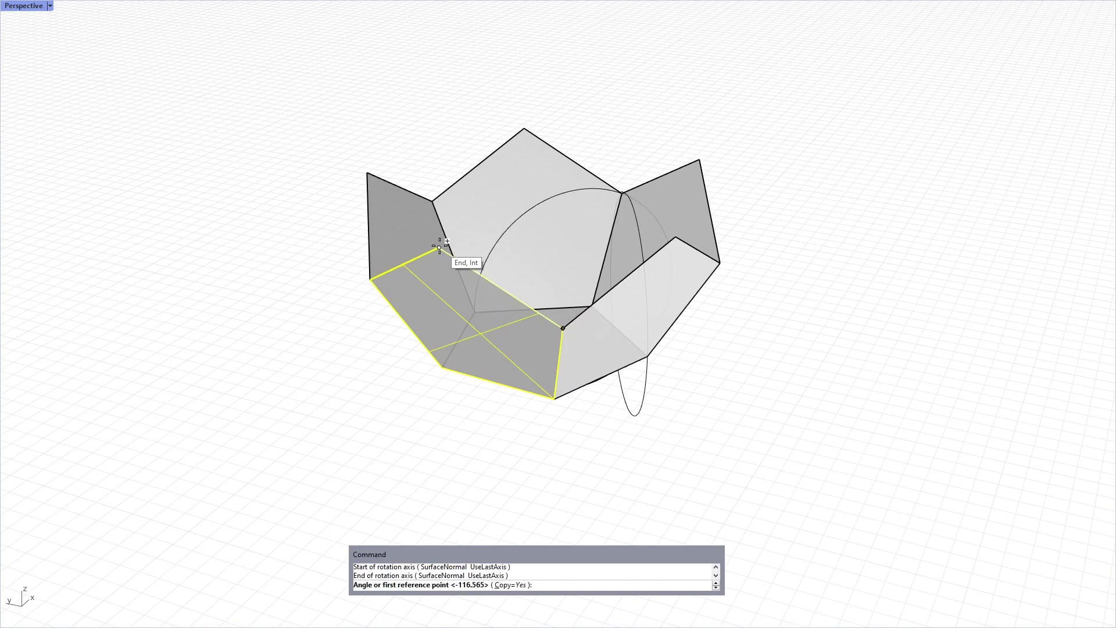
click(553, 398)
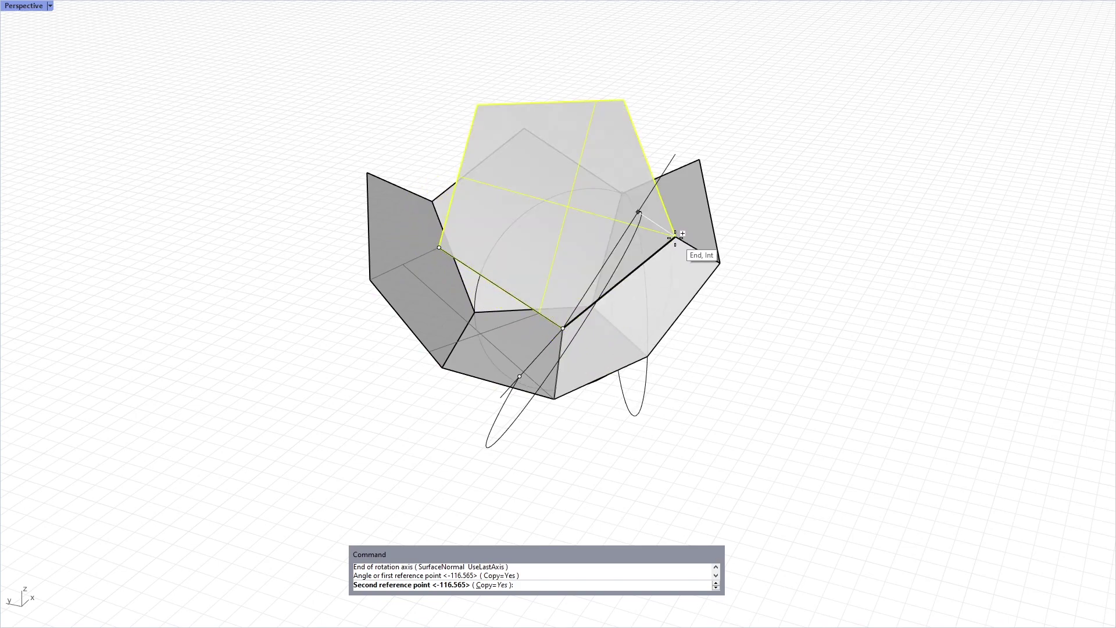
click(675, 235)
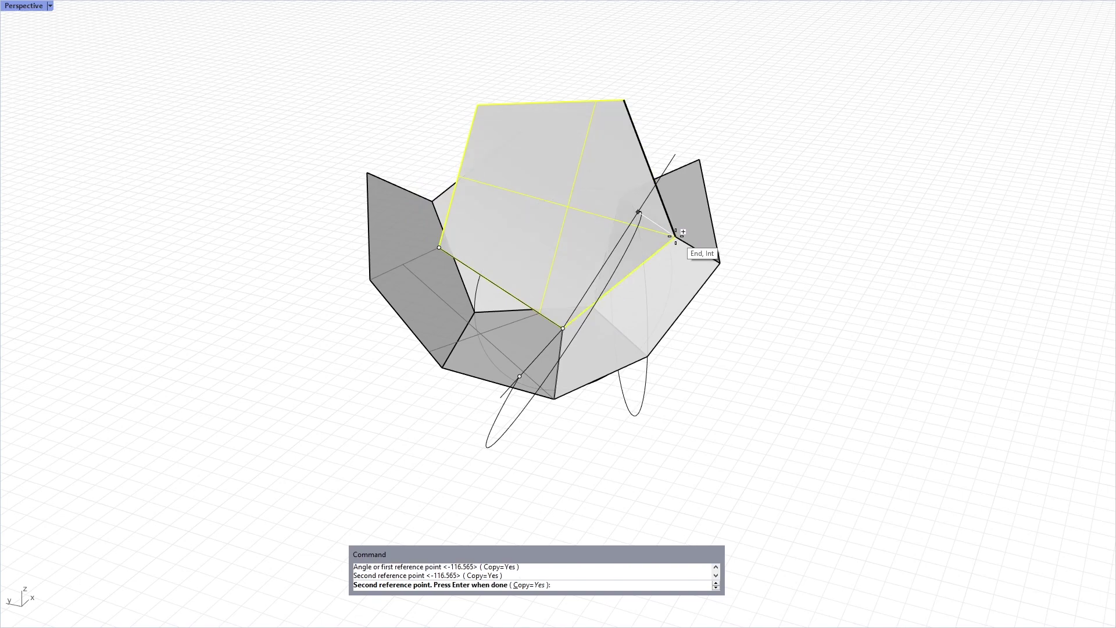
key(Return)
right_drag(723, 289, 613, 360)
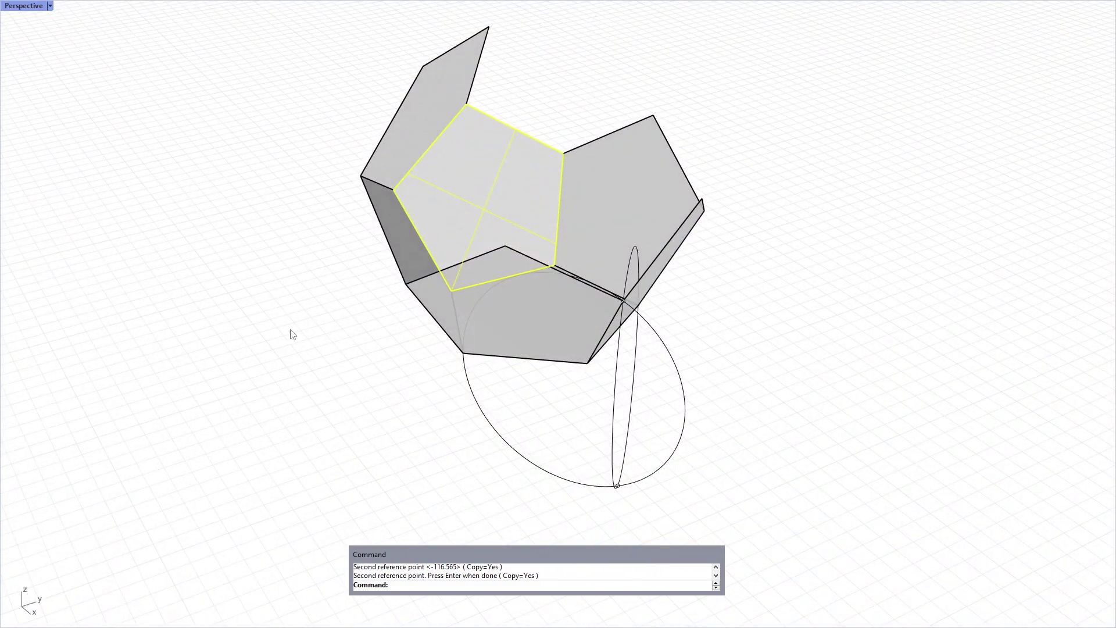
Step: Rotate a copy of a face about its edge so its left corner meets the top corner
right_click(567, 139)
click(563, 153)
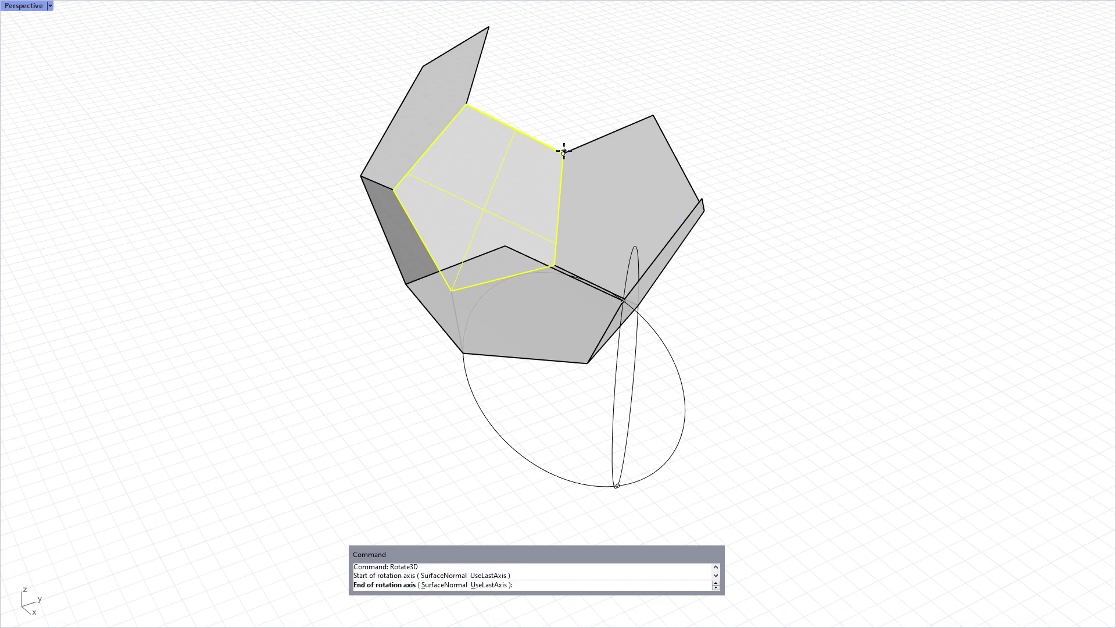
click(466, 104)
click(394, 189)
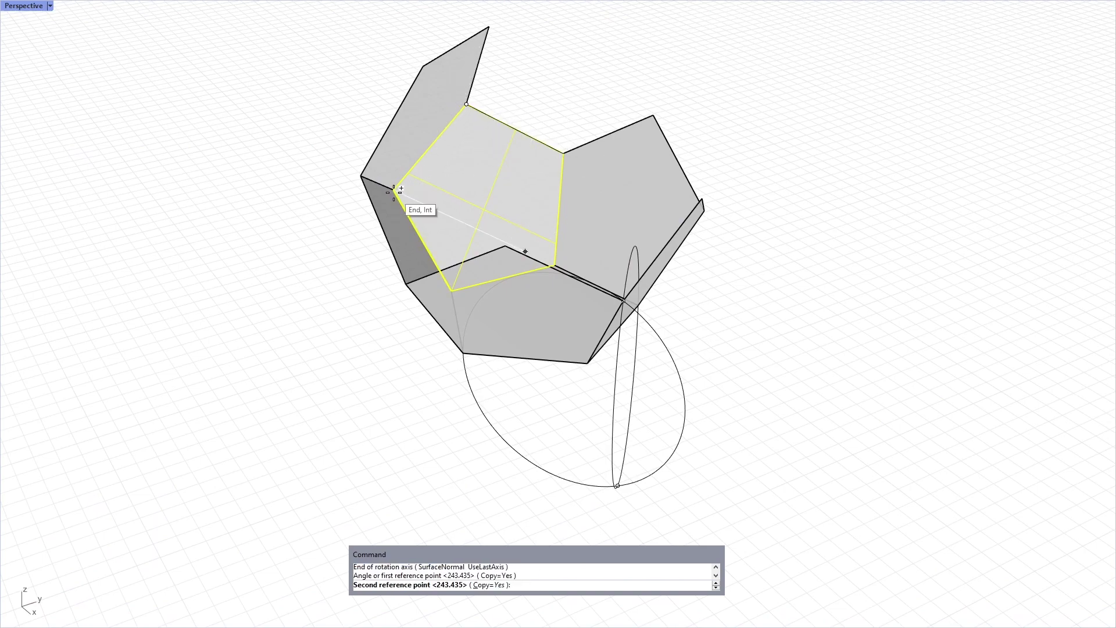
click(490, 35)
key(Return)
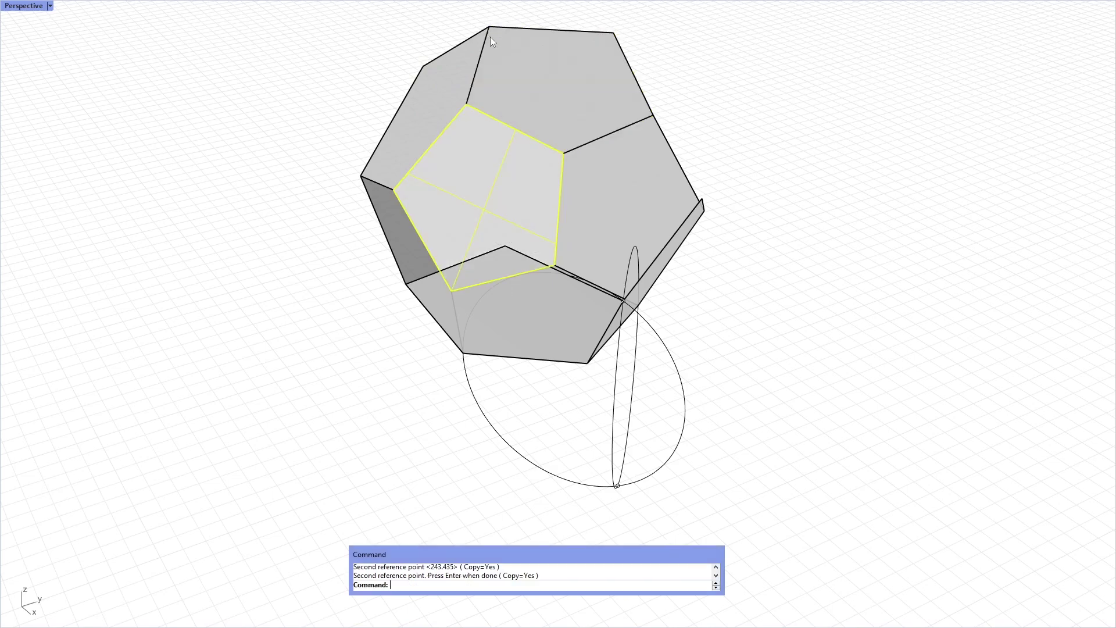
right_drag(851, 326, 605, 346)
Step: Rotate a copy of the right-side face about its hinge edge to the lower-left edge end
click(685, 229)
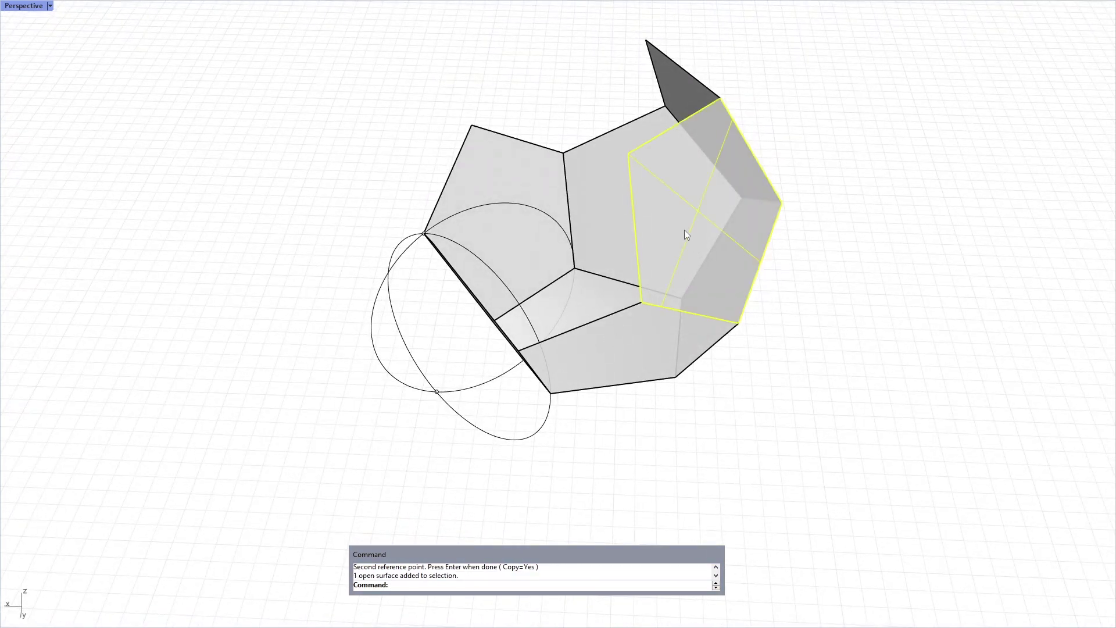
key(Return)
click(643, 303)
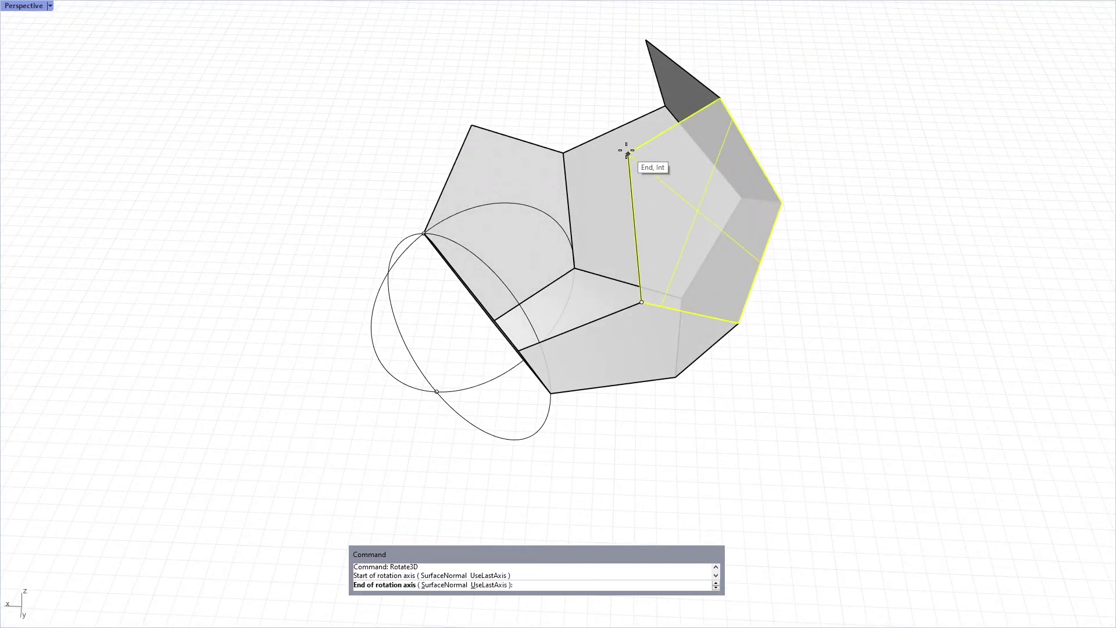
click(628, 153)
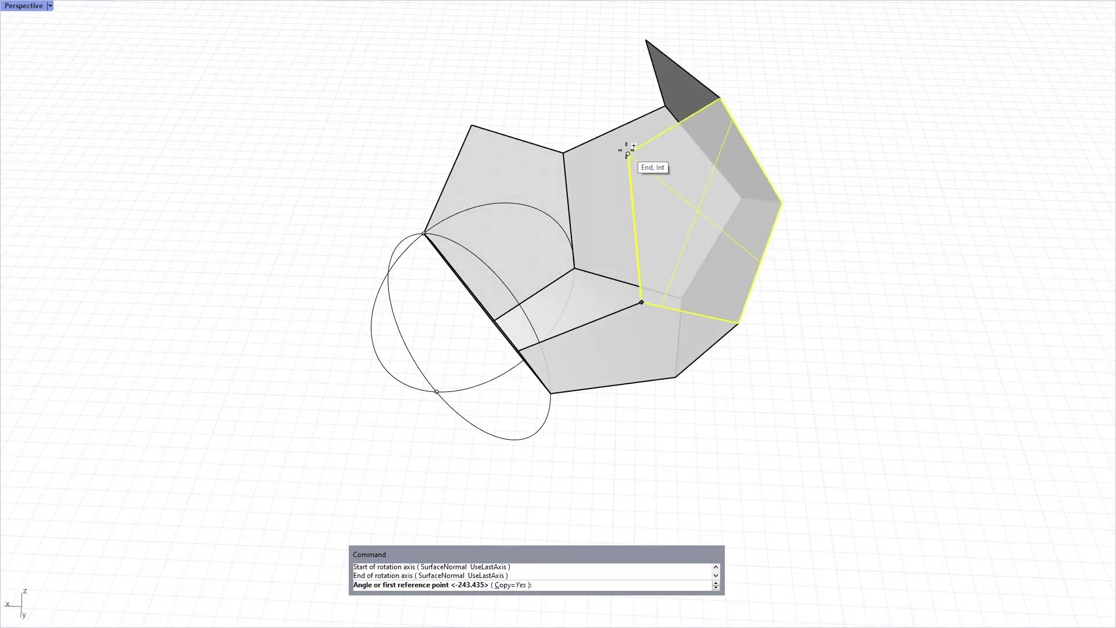
click(741, 321)
click(519, 347)
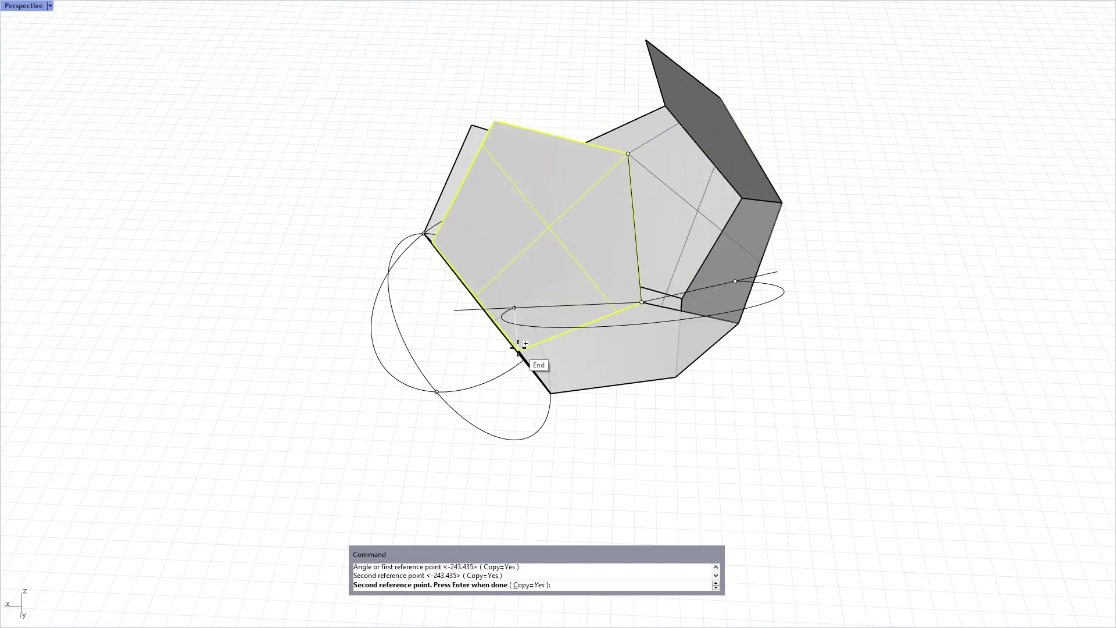
key(Return)
right_drag(519, 347, 625, 264)
Step: Pick the intended face among overlaps and rotate a copy onto the left edge
click(584, 278)
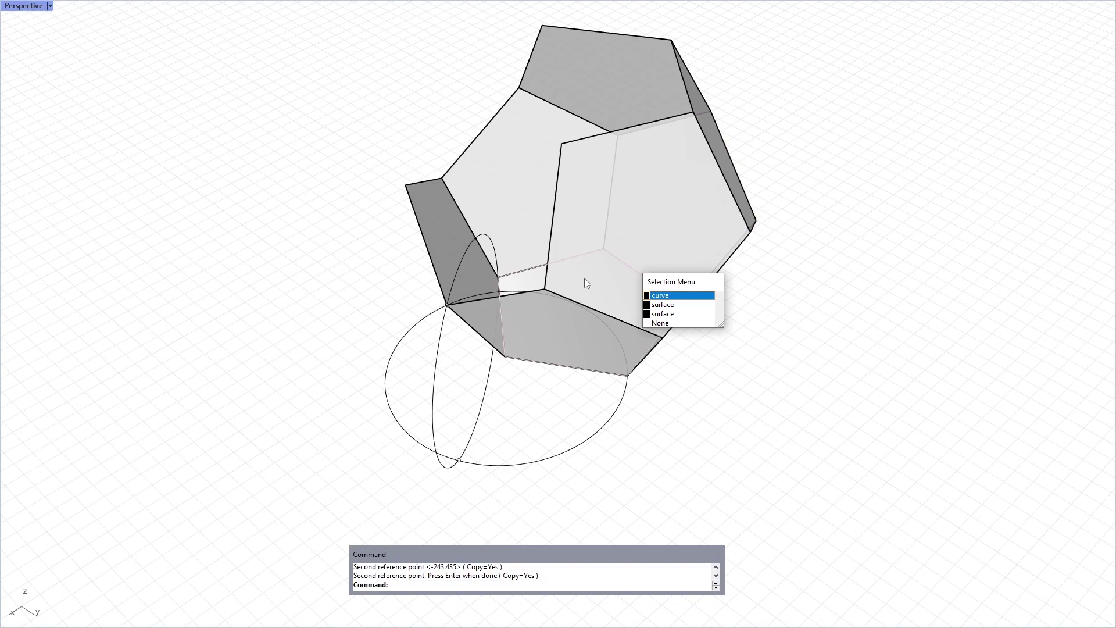
click(681, 306)
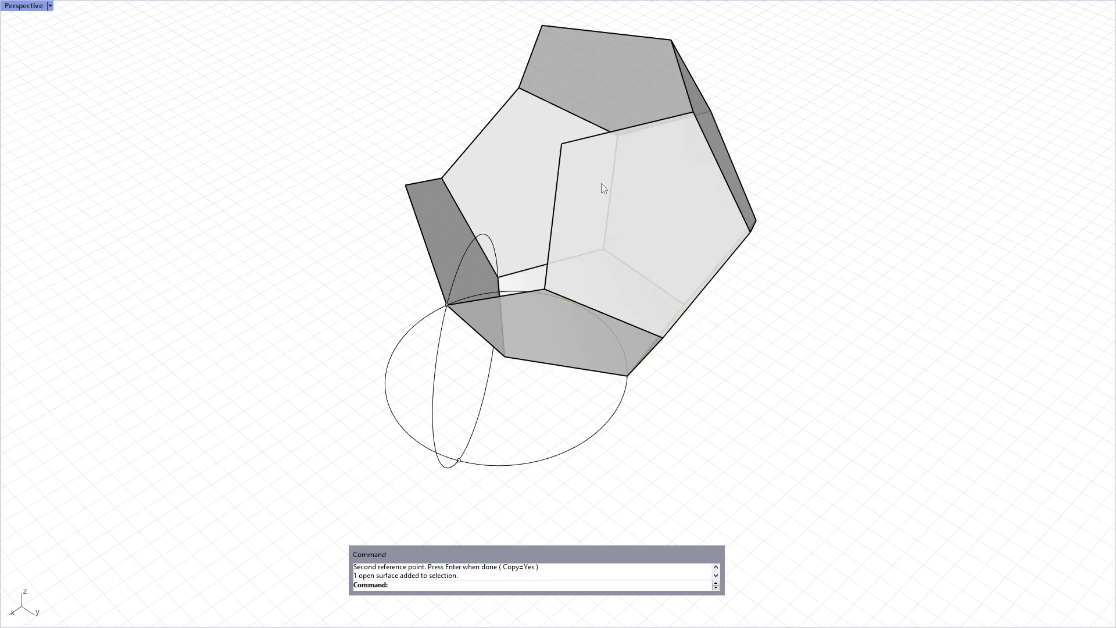
key(Return)
click(542, 292)
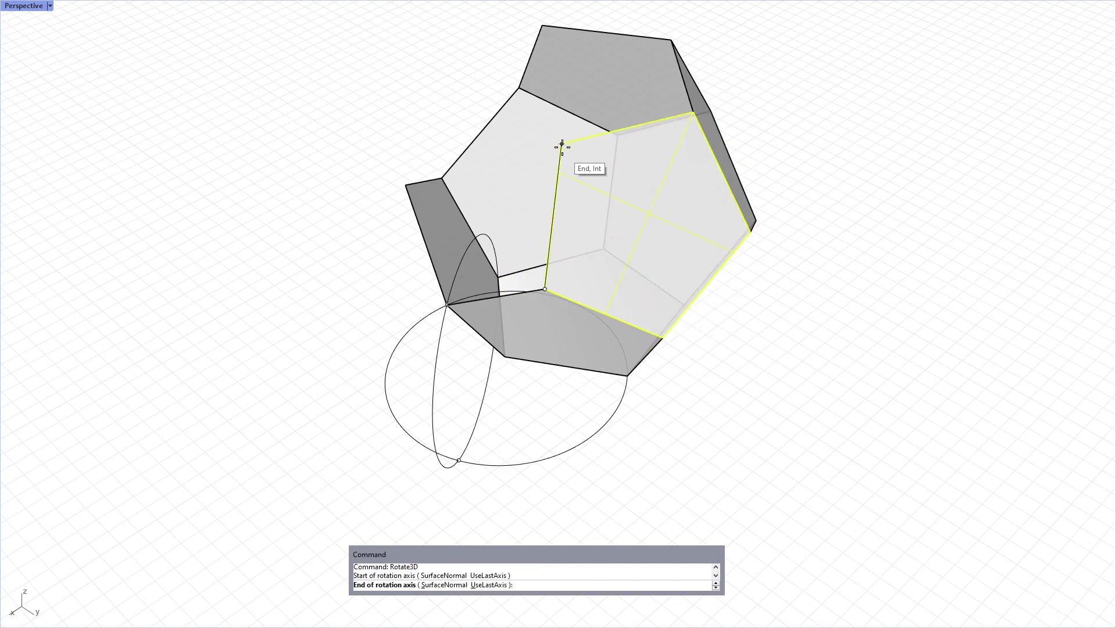
click(562, 144)
click(663, 336)
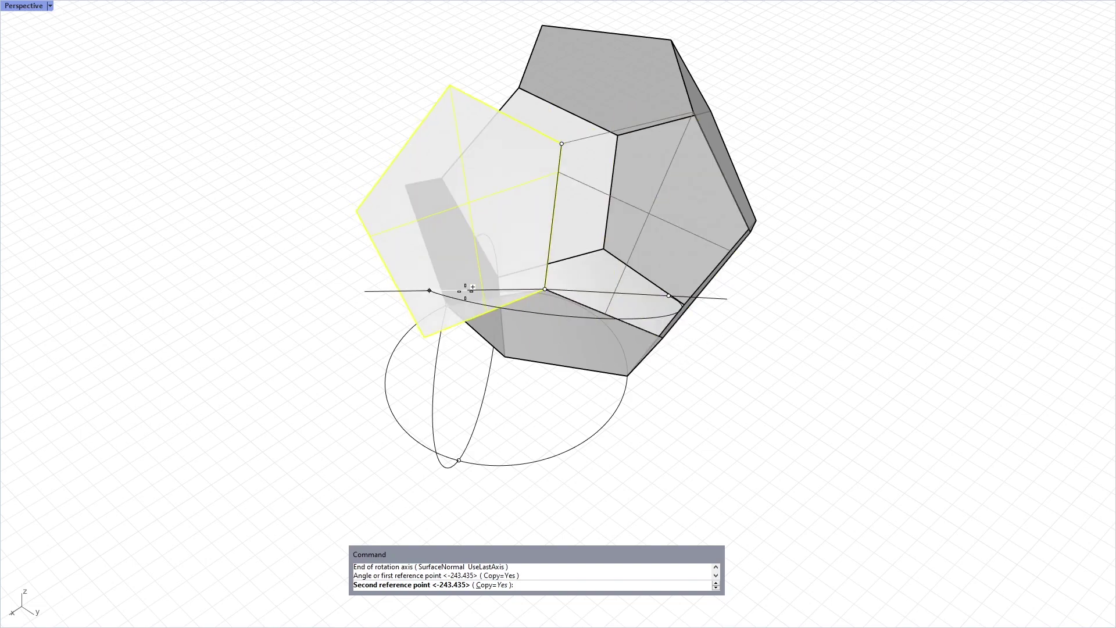
click(453, 303)
key(Return)
right_drag(388, 289, 525, 279)
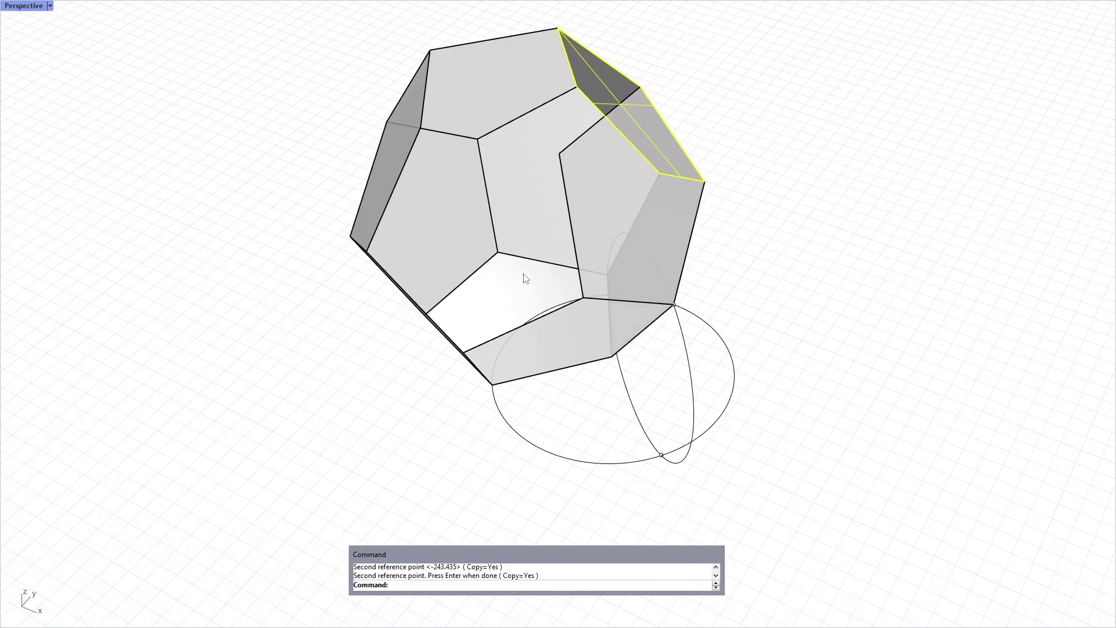
Step: Rotate a copy of the right pentagon face to the lower-left edge end, then clear the selection
click(580, 209)
key(Return)
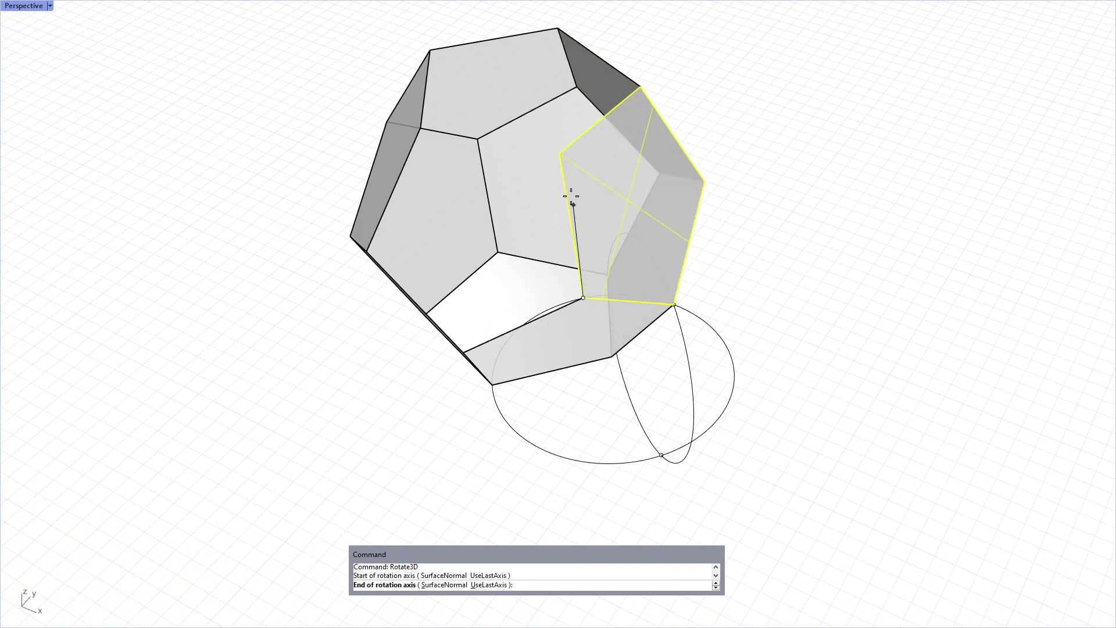
click(559, 154)
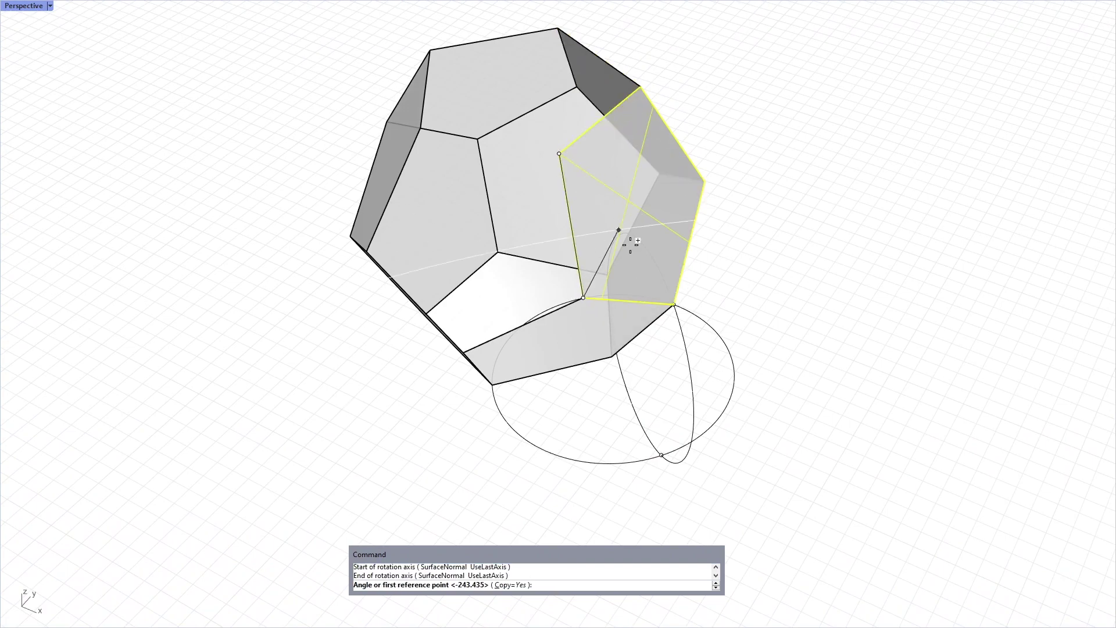
click(673, 304)
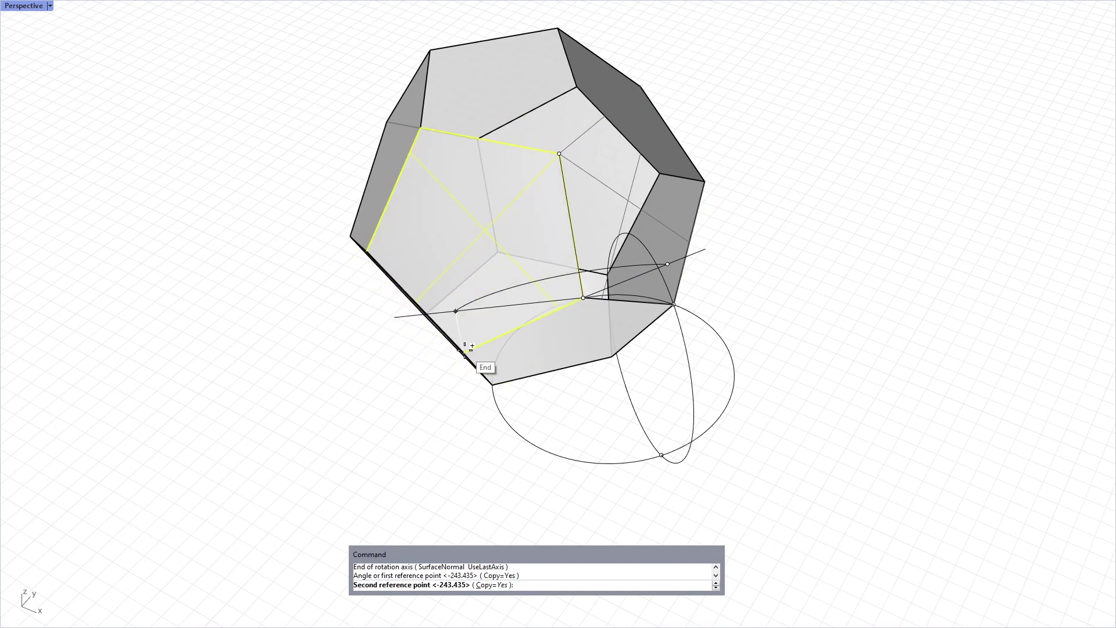
click(472, 346)
key(Return)
click(407, 398)
right_drag(407, 398, 423, 380)
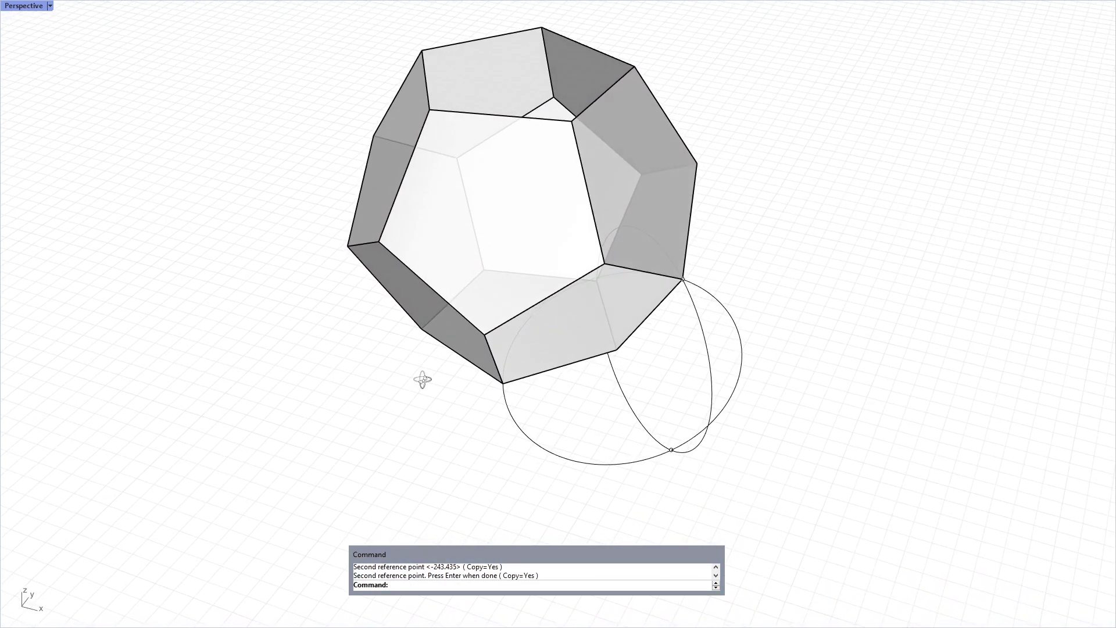
scroll(494, 322, up, 10)
scroll(487, 340, down, 12)
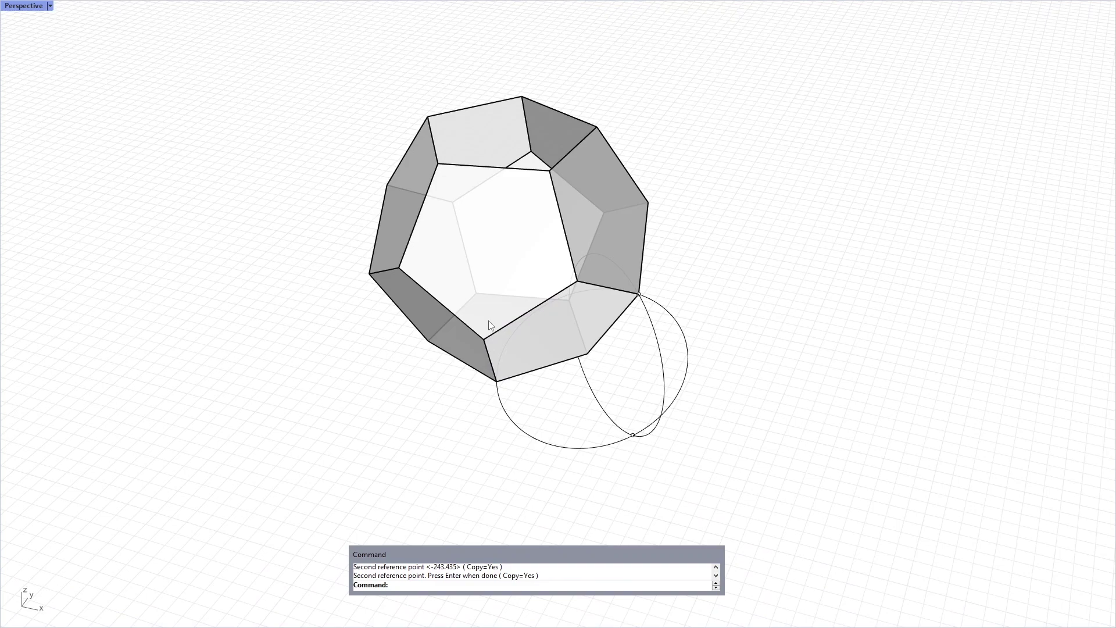
Step: Window-select all eleven pentagon faces and join them with Jo
shift+right_drag(508, 291, 533, 324)
scroll(611, 307, up, 4)
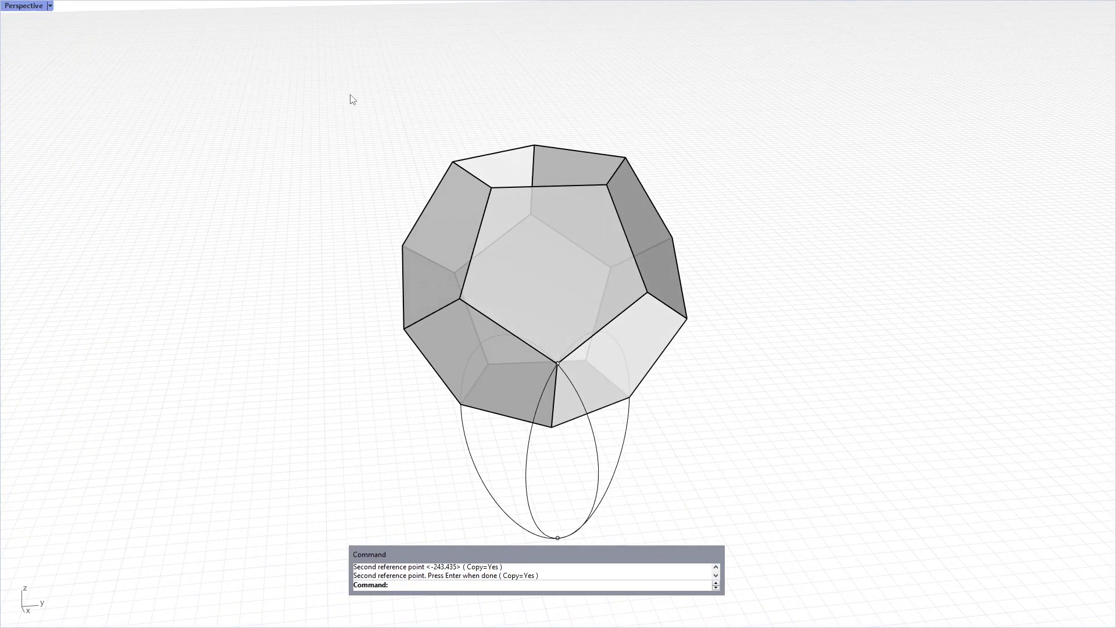
drag(351, 95, 733, 445)
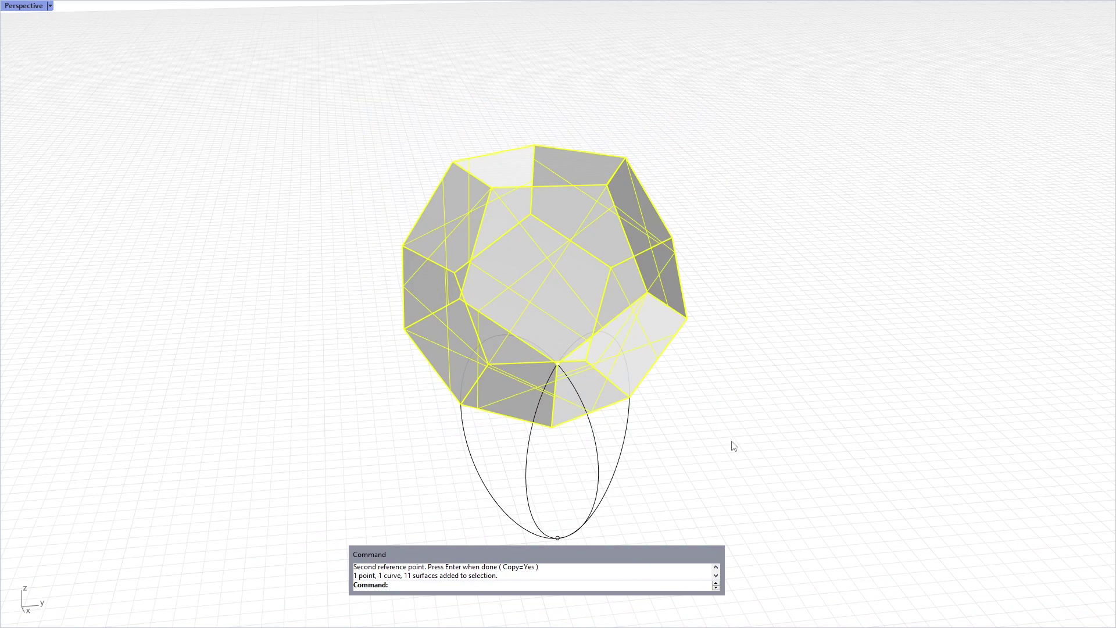
text(Join)
key(Return)
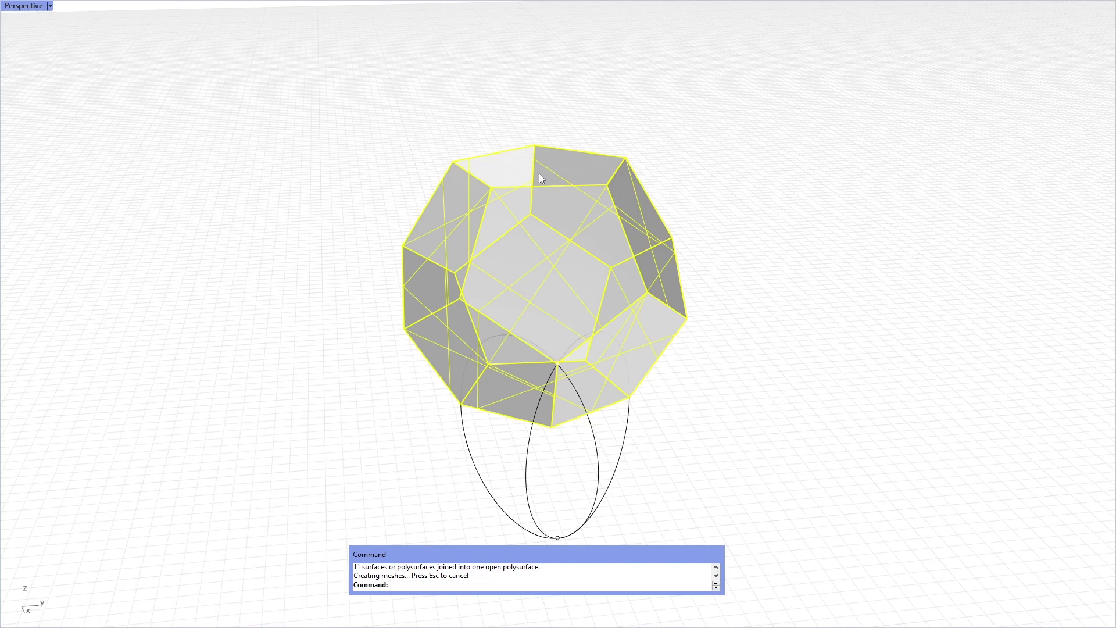
Step: Cap the top opening, then reselect the dodecahedron to confirm it is a closed polysurface
text(Cap)
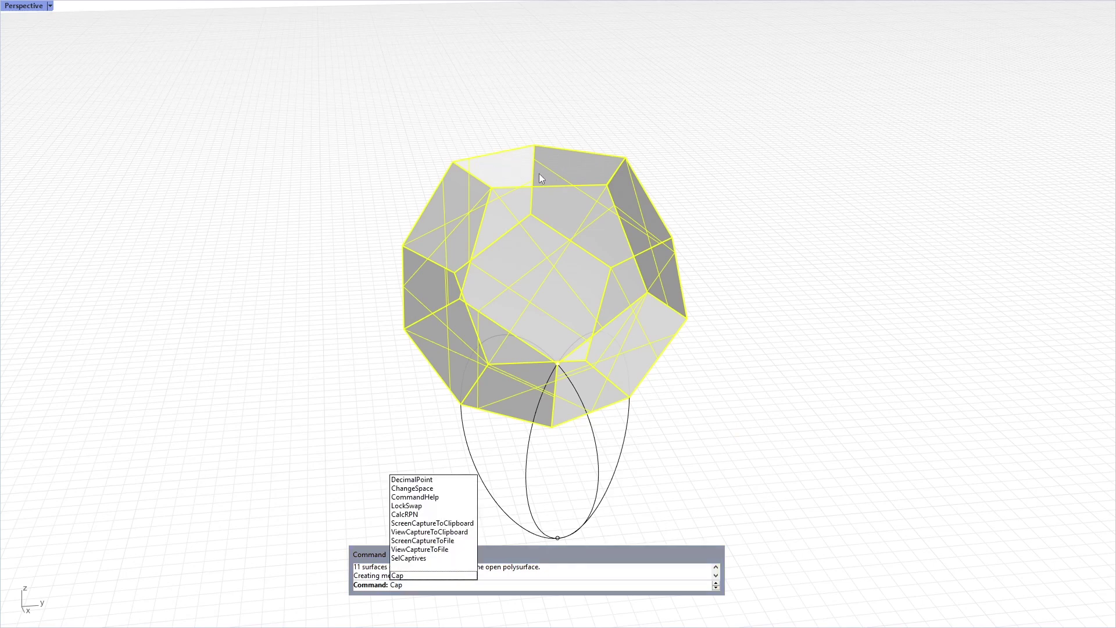
key(Return)
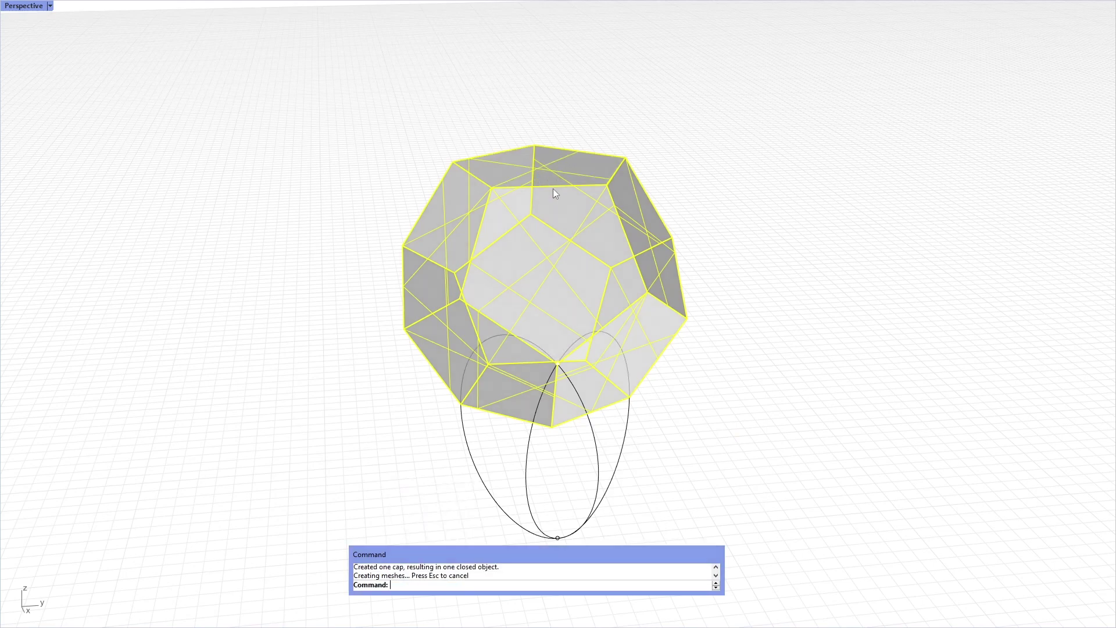
click(746, 226)
click(586, 246)
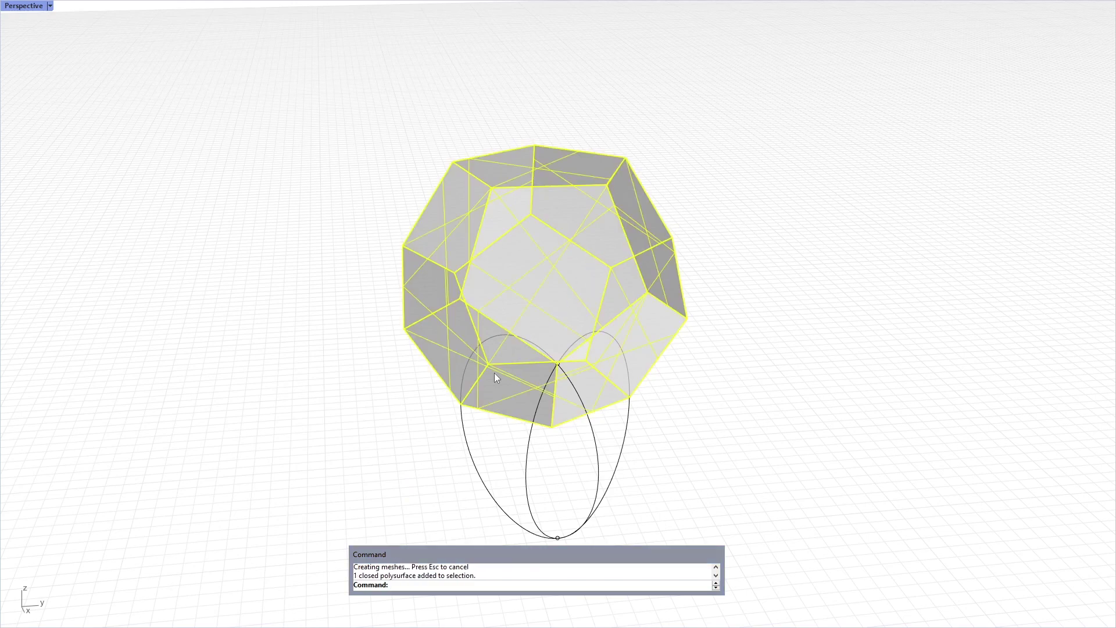
click(386, 444)
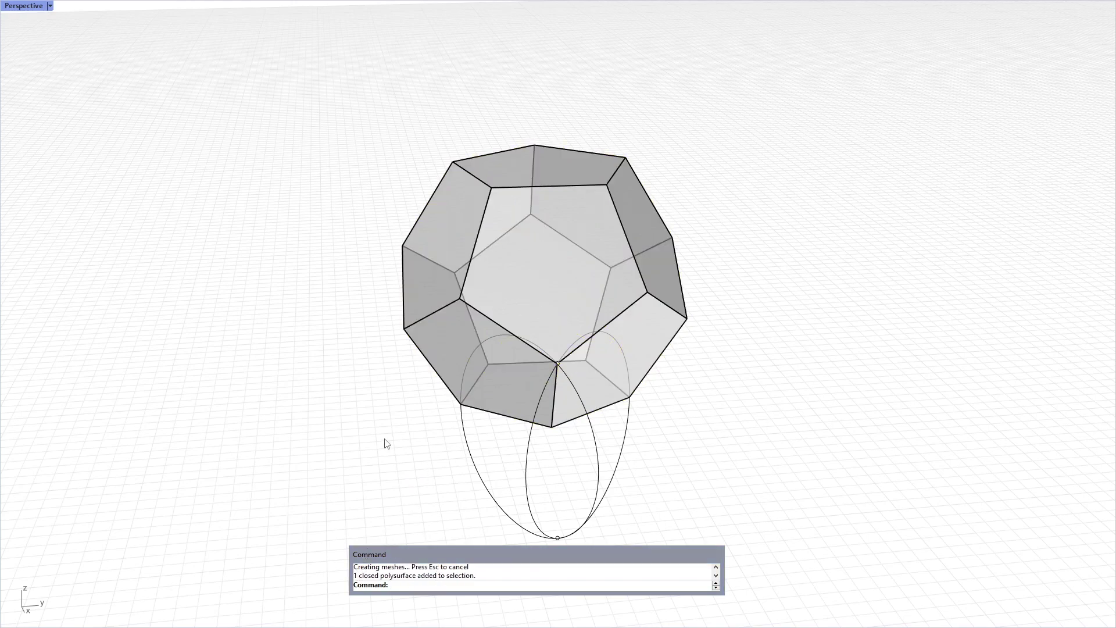
click(517, 271)
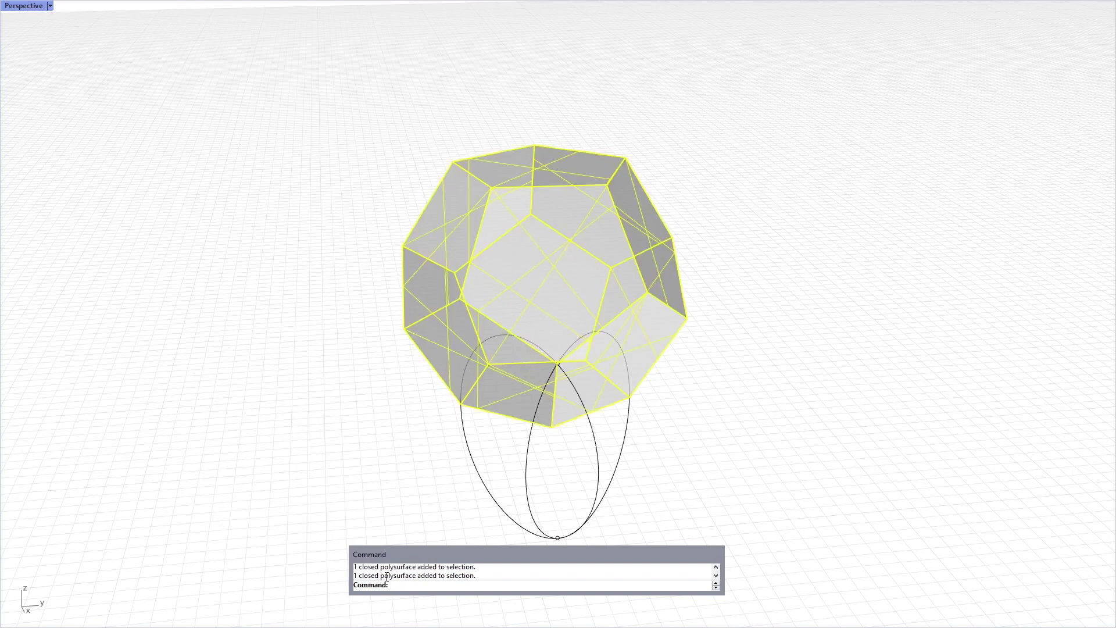
click(393, 492)
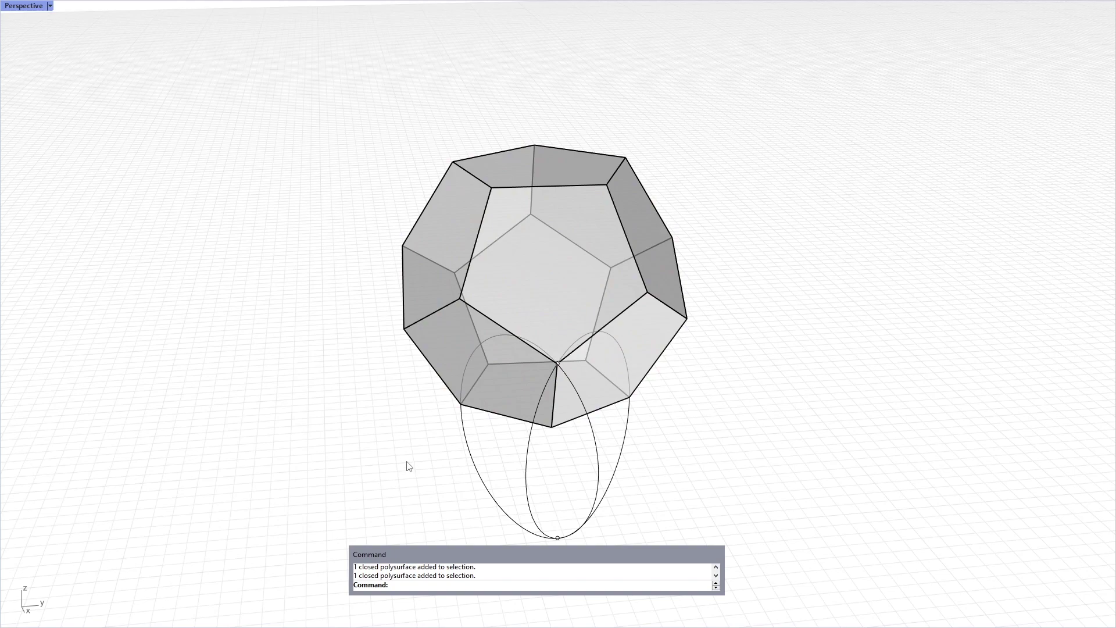
Step: Orbit around the dodecahedron and start the Cap command again
right_drag(408, 454, 622, 438)
text(cap)
key(Return)
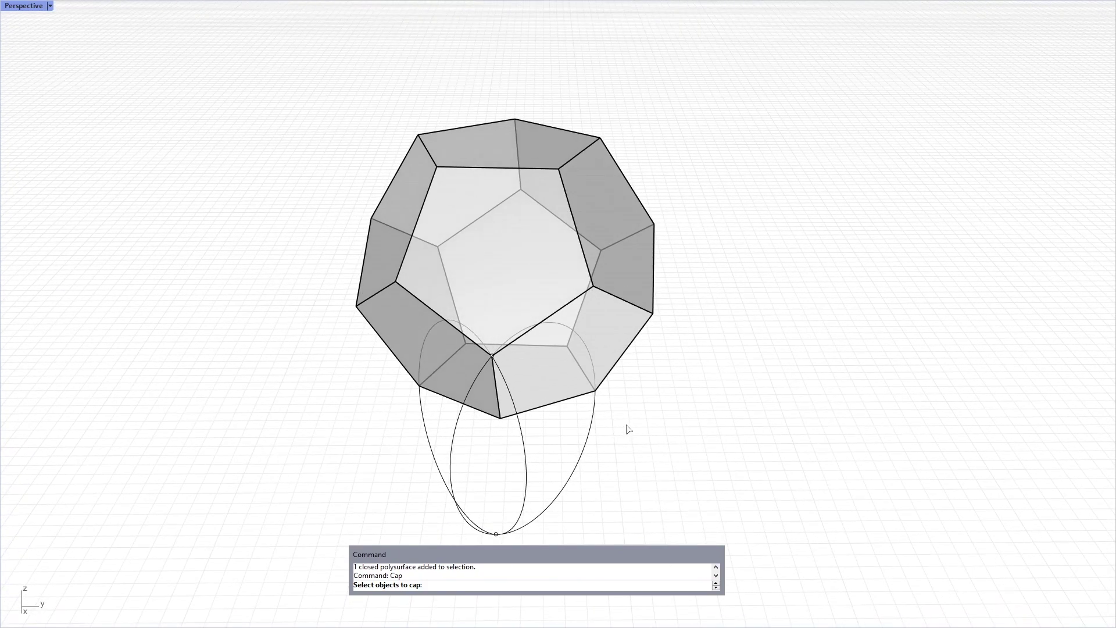